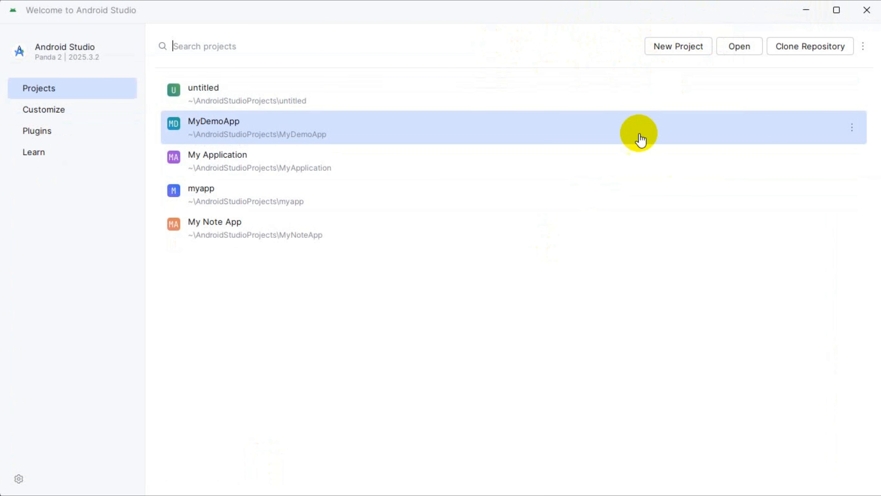
Step: Minimize Android Studio, switch to Google Chrome and search the web for "flutter sdk"
{"action": "left_click", "coordinate": [806, 10]}
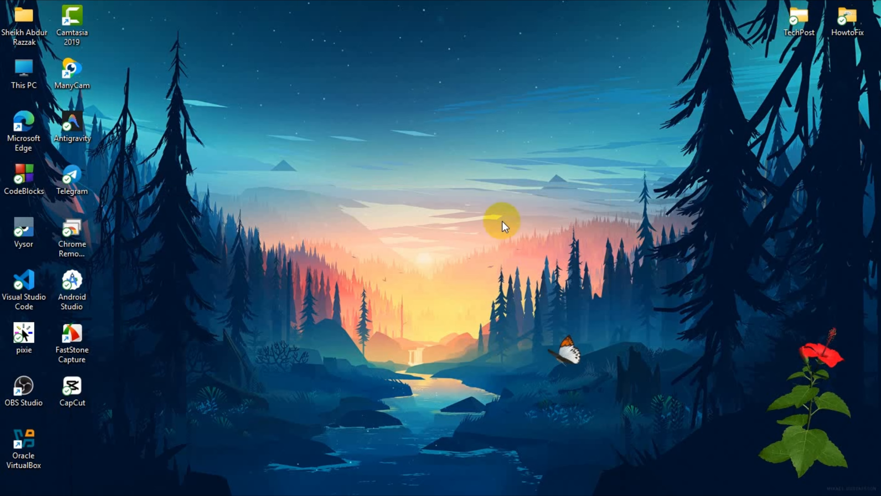
{"action": "left_click", "coordinate": [223, 480]}
{"action": "left_click", "coordinate": [373, 42]}
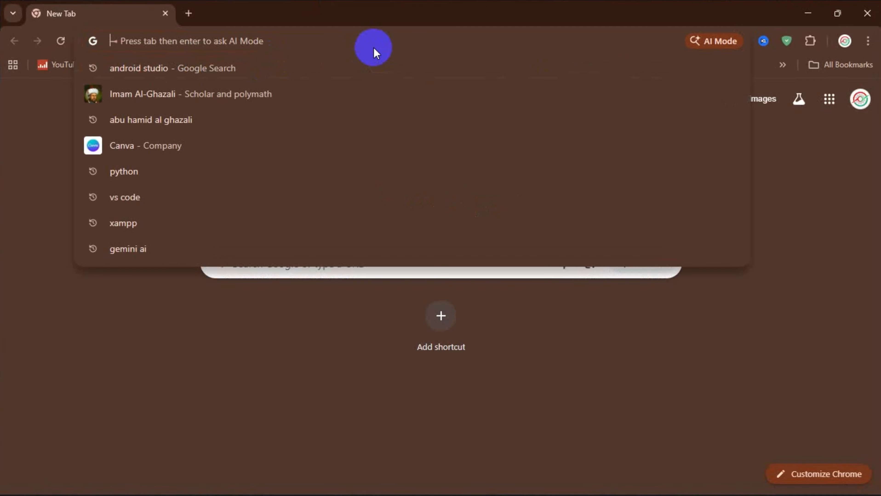
{"action": "type", "text": "fl"}
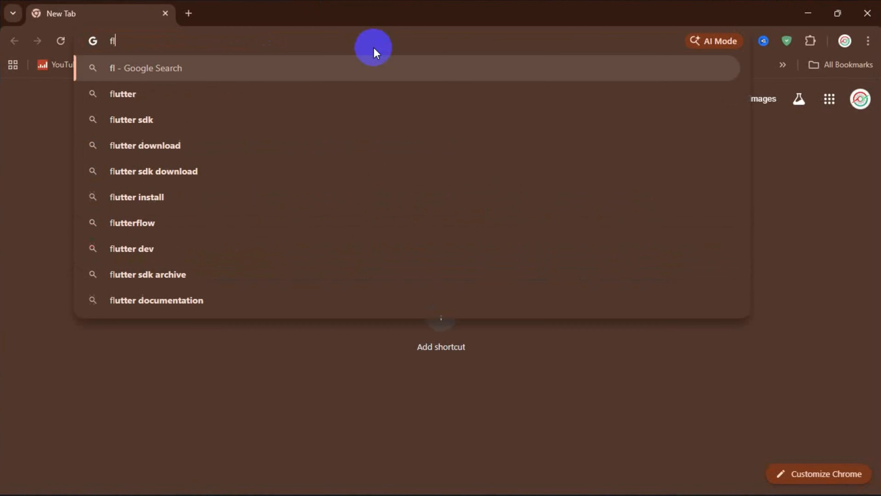
{"action": "type", "text": "utter sdk"}
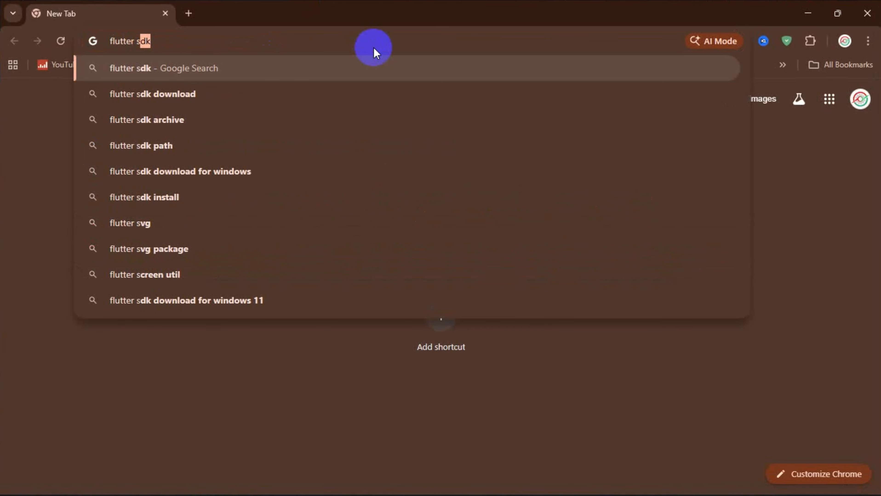
{"action": "key", "text": "Return"}
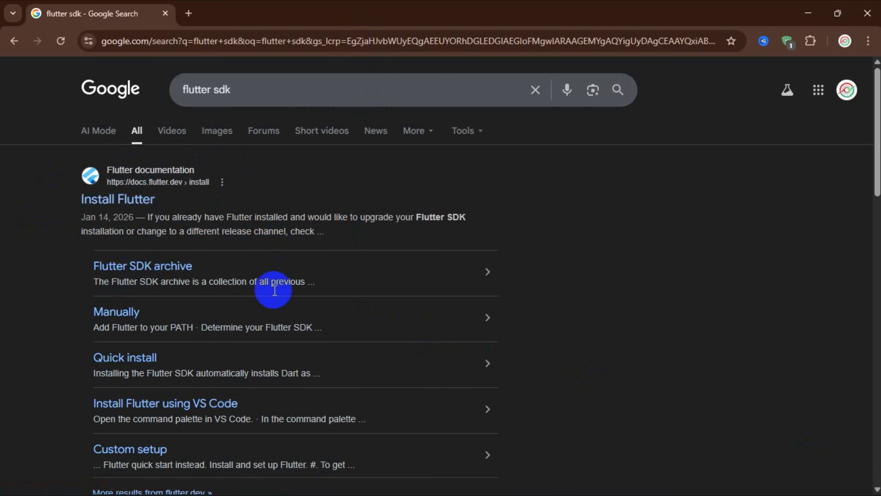
Step: Open the Install Flutter page of the Flutter documentation from the search results
{"action": "left_click", "coordinate": [116, 201]}
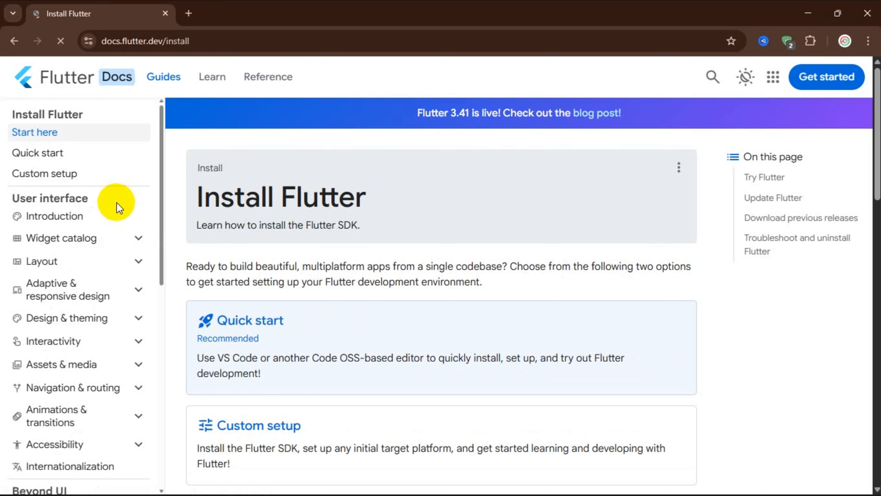
{"action": "left_click", "coordinate": [182, 40]}
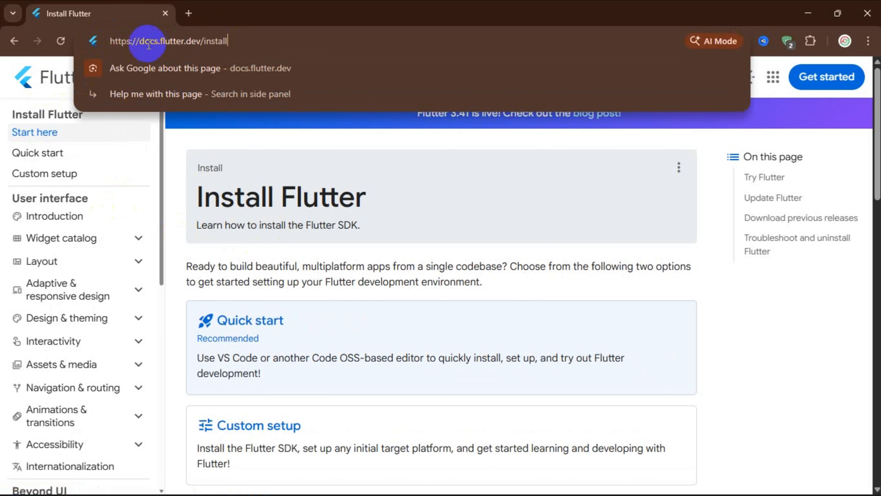
{"action": "left_click", "coordinate": [266, 43]}
{"action": "left_click", "coordinate": [380, 238]}
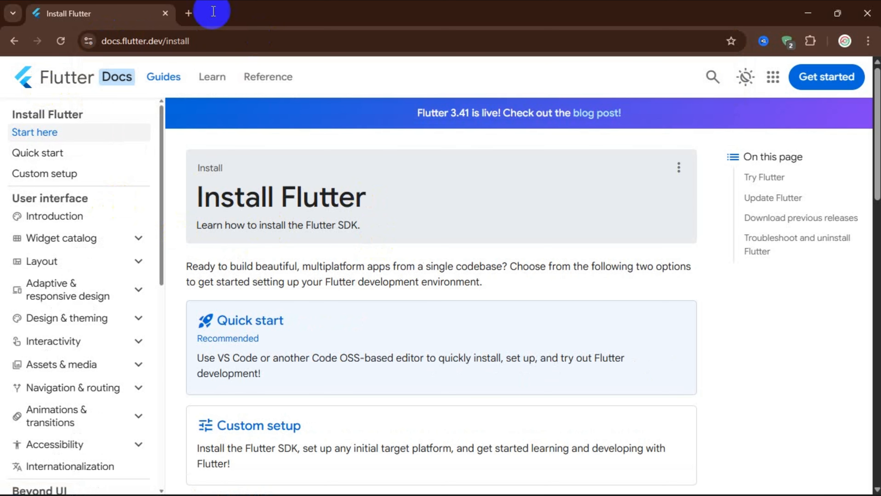
{"action": "left_click_drag", "start_coordinate": [385, 198], "coordinate": [211, 197]}
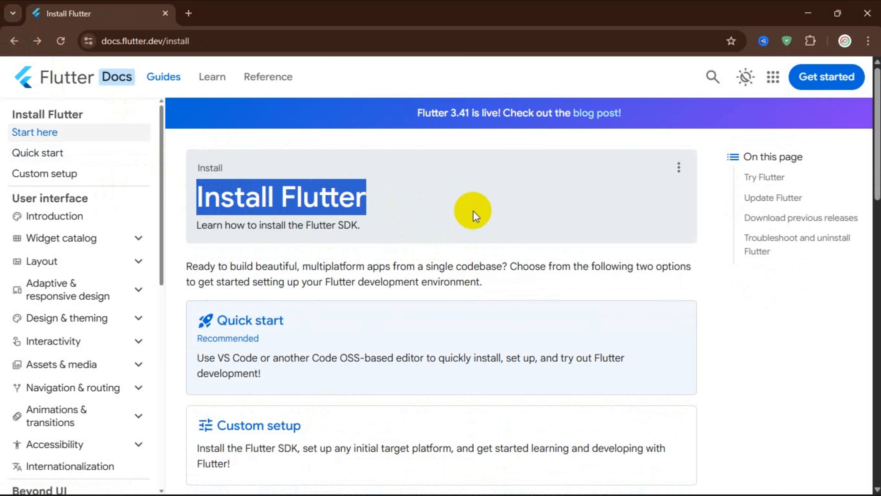
{"action": "left_click", "coordinate": [473, 211]}
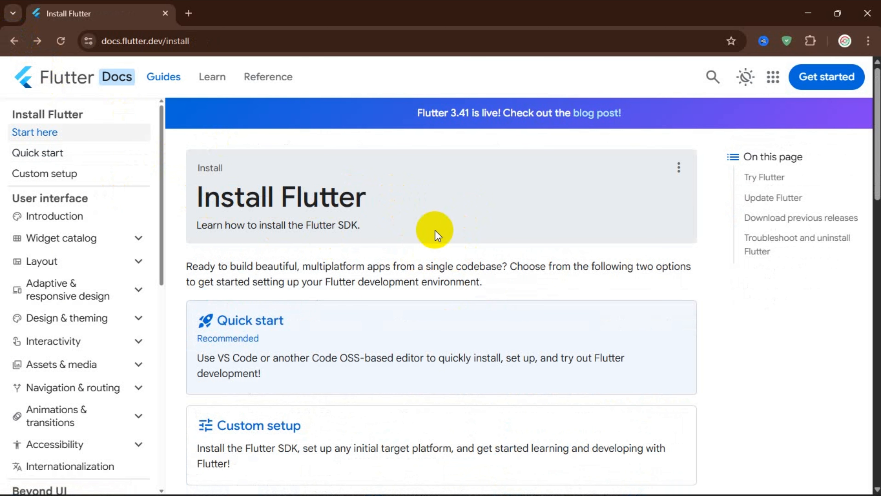
Step: Open the Quick start guide and follow its Install Flutter manually link in the Install and set up Flutter section
{"action": "left_click", "coordinate": [239, 336]}
{"action": "scroll", "coordinate": [393, 305], "scroll_direction": "down", "scroll_amount": 6}
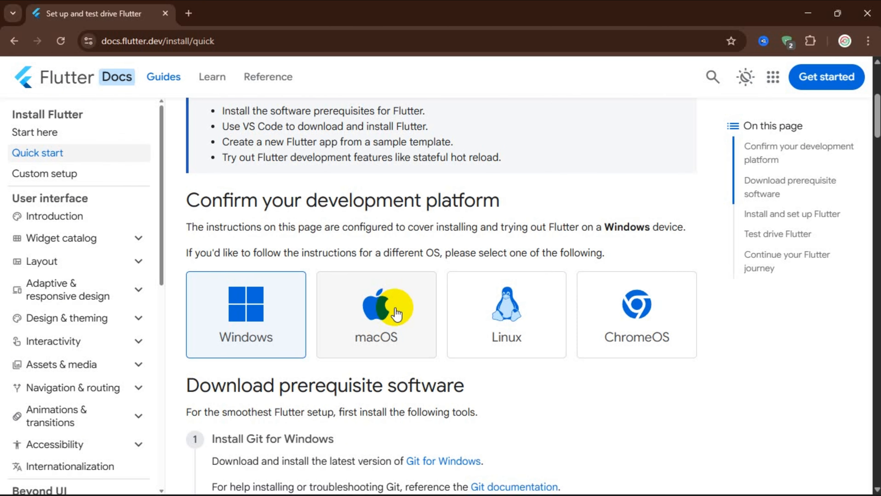
{"action": "scroll", "coordinate": [395, 317], "scroll_direction": "down", "scroll_amount": 3}
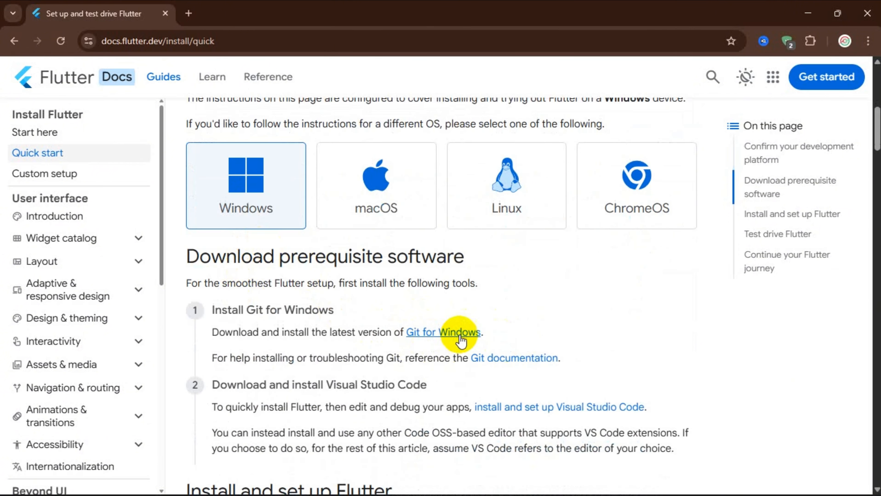
{"action": "scroll", "coordinate": [616, 345], "scroll_direction": "down", "scroll_amount": 4}
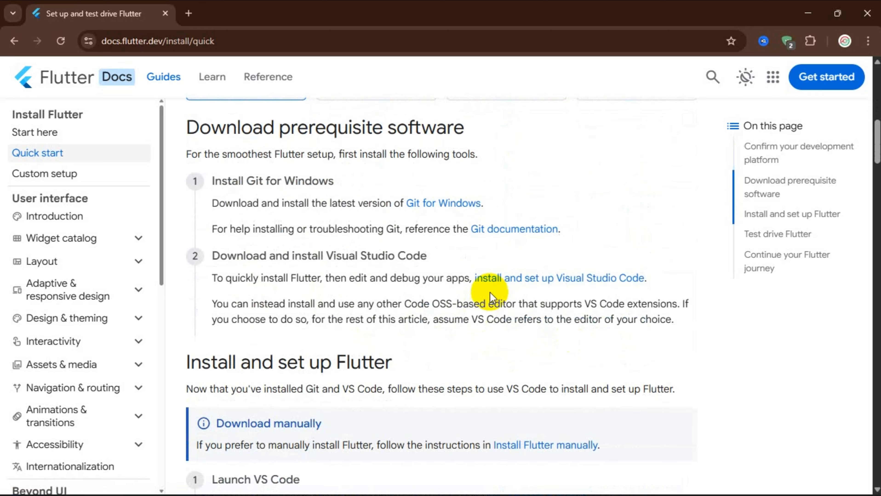
{"action": "scroll", "coordinate": [629, 283], "scroll_direction": "down", "scroll_amount": 4}
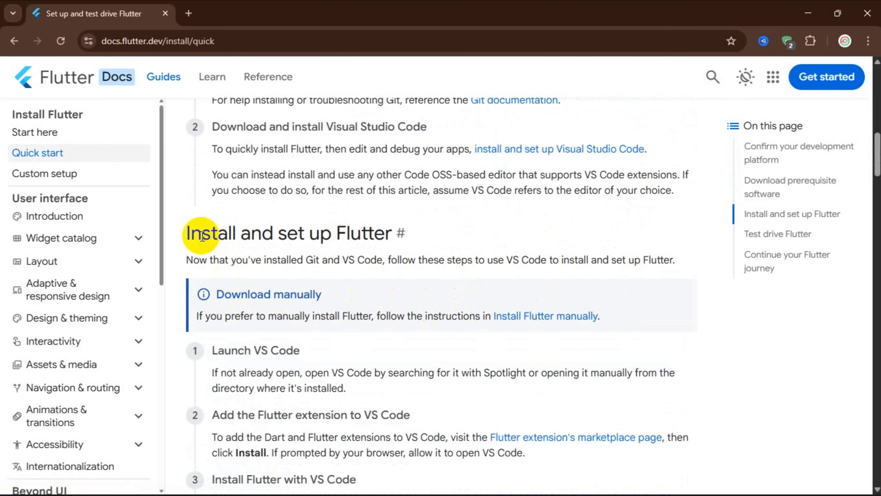
{"action": "left_click_drag", "start_coordinate": [204, 233], "coordinate": [393, 226]}
{"action": "left_click", "coordinate": [322, 324]}
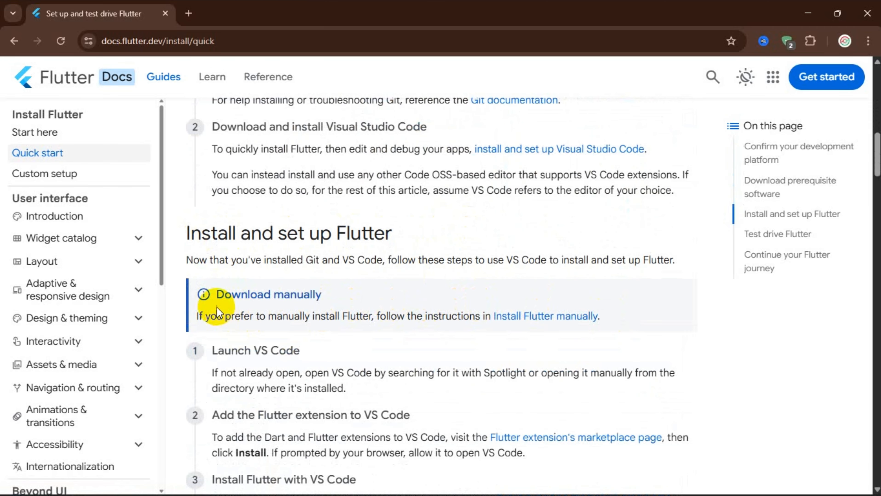
{"action": "left_click_drag", "start_coordinate": [217, 307], "coordinate": [344, 299]}
{"action": "left_click", "coordinate": [403, 338]}
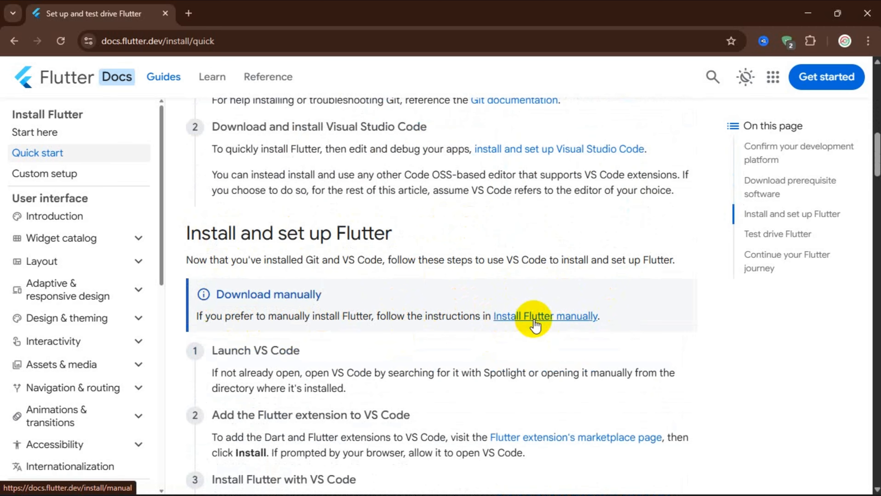
{"action": "left_click", "coordinate": [546, 325]}
Step: Download the Flutter SDK bundle flutter_windows_3.41.4-stable.zip from the manual installation instructions
{"action": "scroll", "coordinate": [532, 324], "scroll_direction": "down", "scroll_amount": 5}
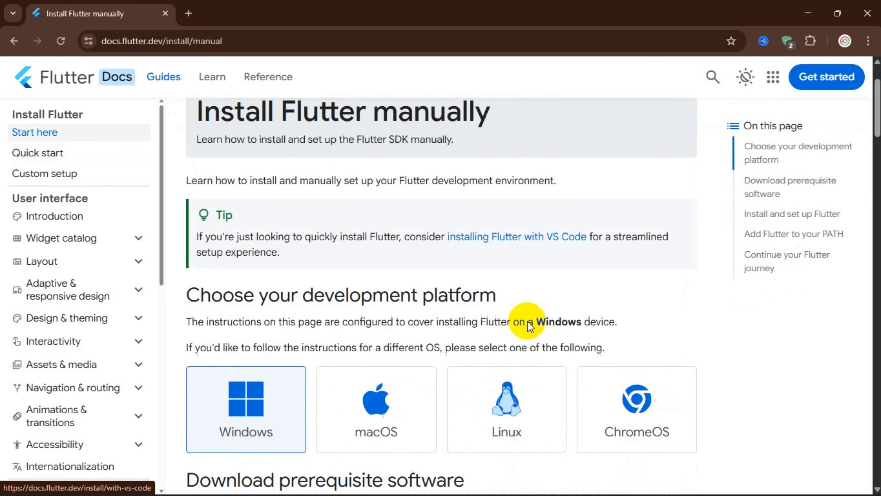
{"action": "scroll", "coordinate": [249, 290], "scroll_direction": "down", "scroll_amount": 4}
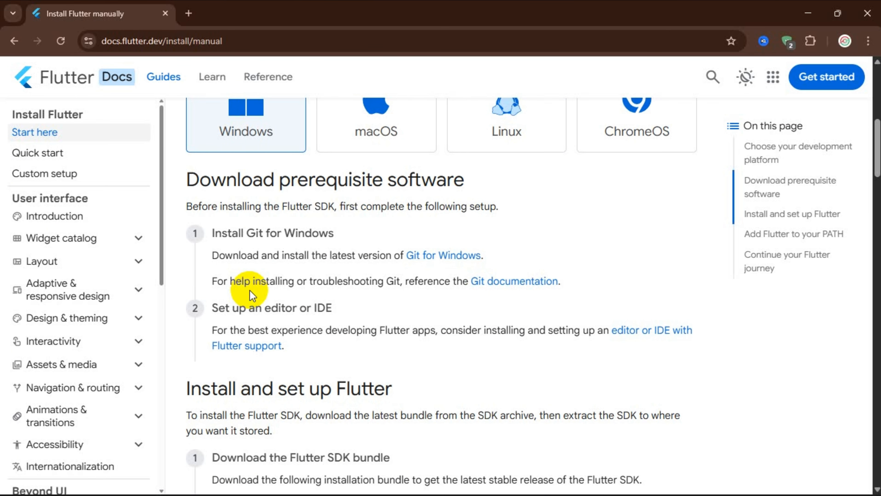
{"action": "scroll", "coordinate": [310, 284], "scroll_direction": "down", "scroll_amount": 6}
{"action": "scroll", "coordinate": [404, 271], "scroll_direction": "down", "scroll_amount": 1}
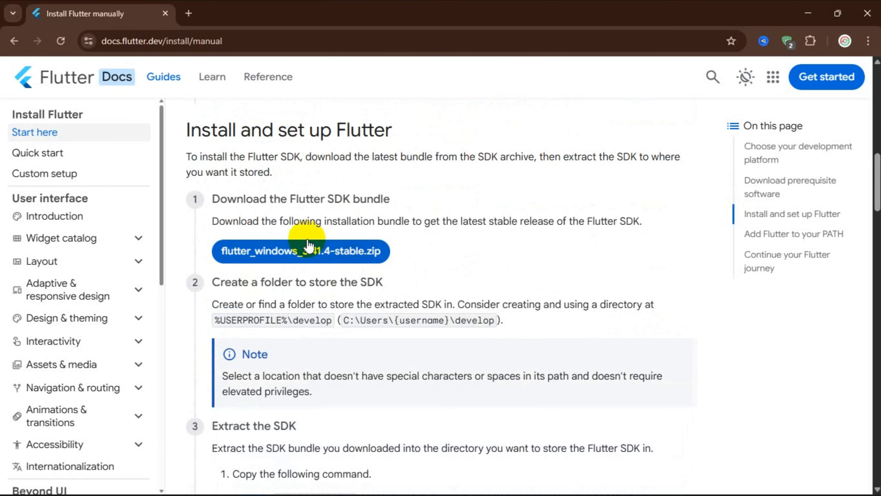
{"action": "scroll", "coordinate": [306, 239], "scroll_direction": "up", "scroll_amount": 1}
{"action": "left_click_drag", "start_coordinate": [190, 198], "coordinate": [403, 197]}
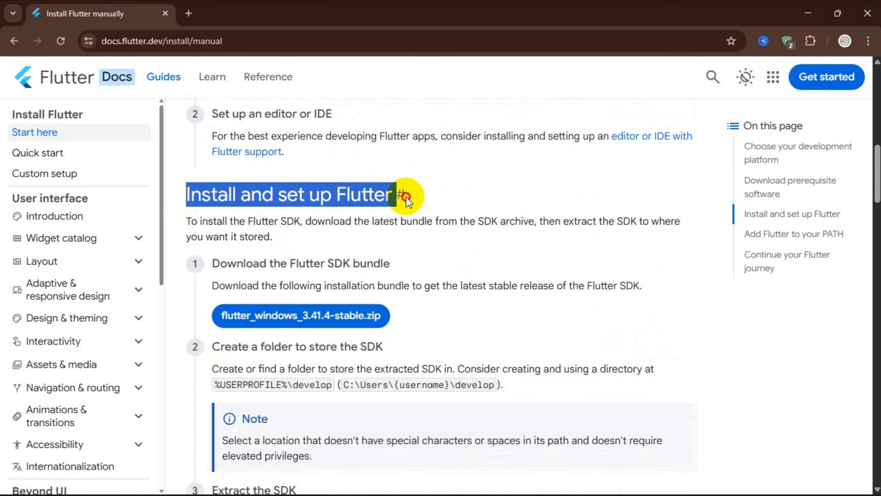
{"action": "left_click", "coordinate": [424, 250]}
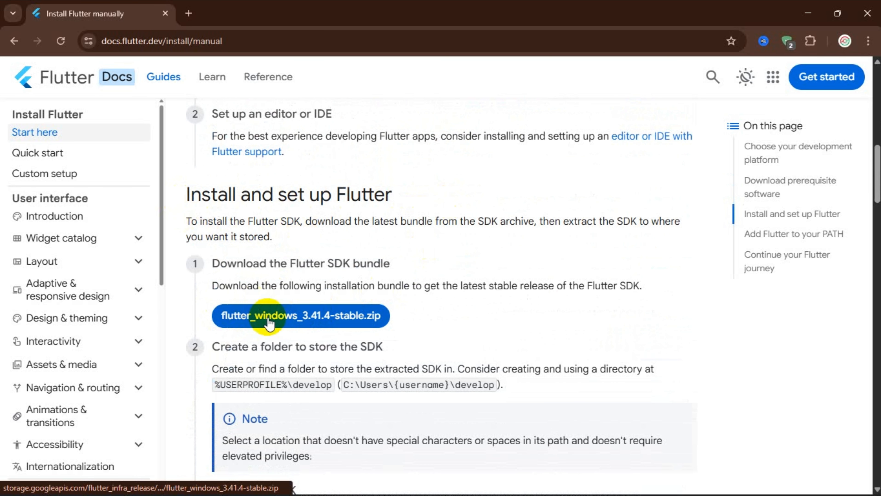
{"action": "left_click_drag", "start_coordinate": [209, 264], "coordinate": [378, 263]}
{"action": "left_click", "coordinate": [461, 266]}
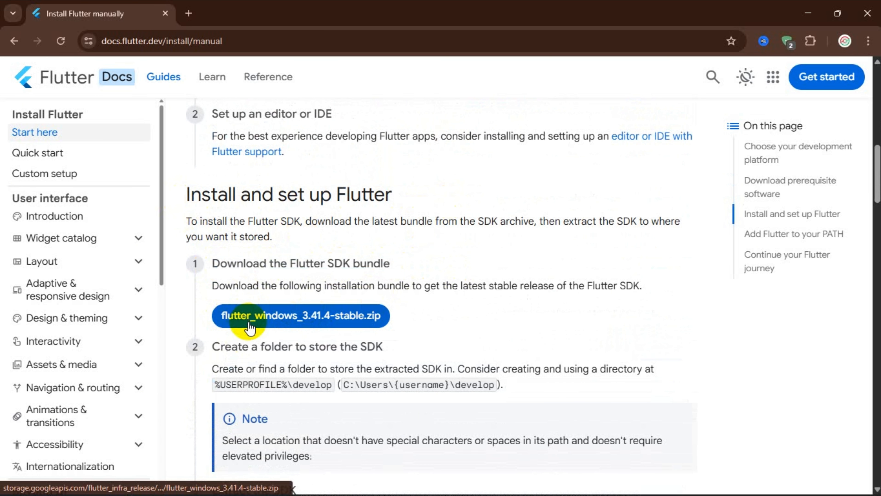
{"action": "left_click", "coordinate": [283, 321]}
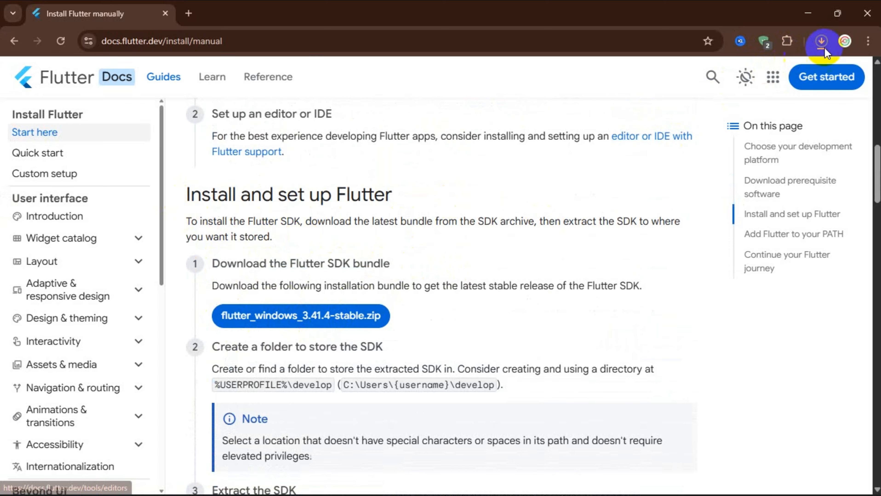
Step: Open the full download history and show flutter_windows_3.41.4-stable.zip in its folder
{"action": "left_click", "coordinate": [820, 41]}
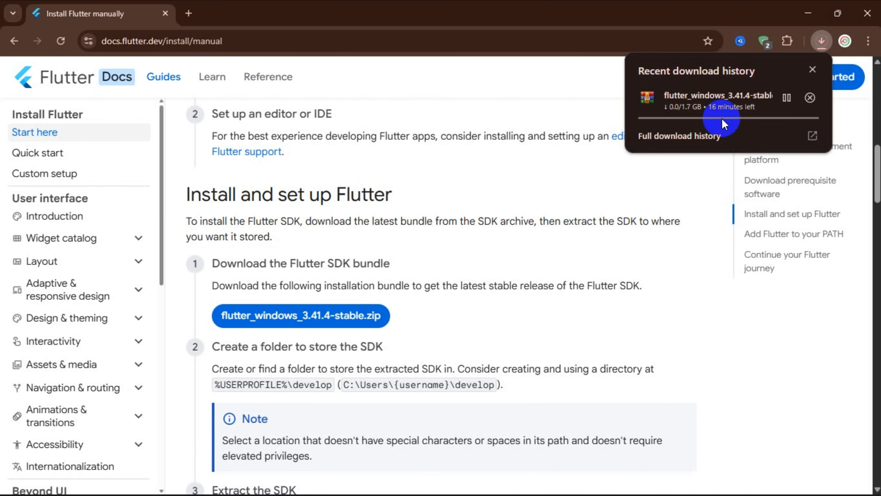
{"action": "left_click", "coordinate": [688, 142]}
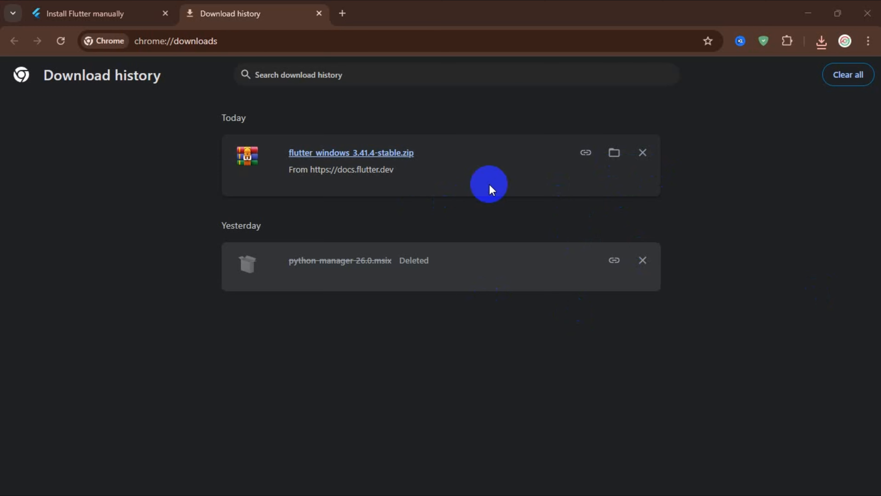
{"action": "left_click", "coordinate": [610, 162]}
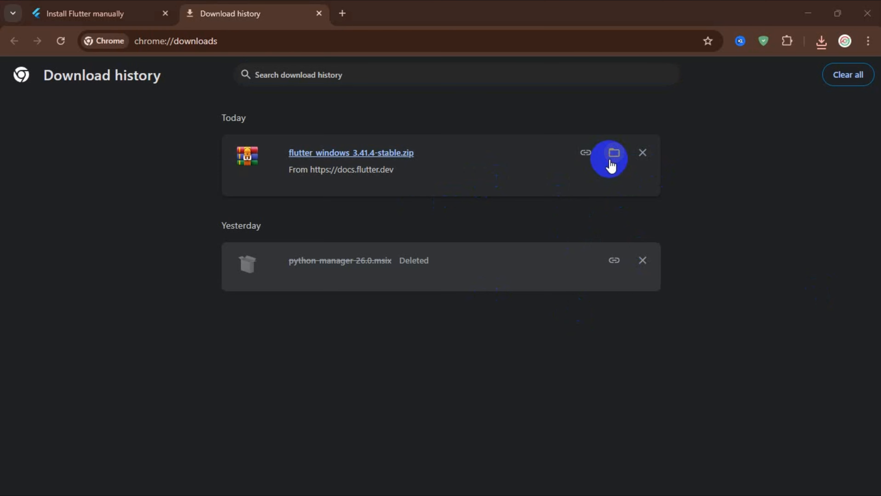
Step: Extract all files of flutter_windows_3.41.4-stable.zip into a flutter_windows_3.41.4-stable folder in Downloads
{"action": "right_click", "coordinate": [190, 151]}
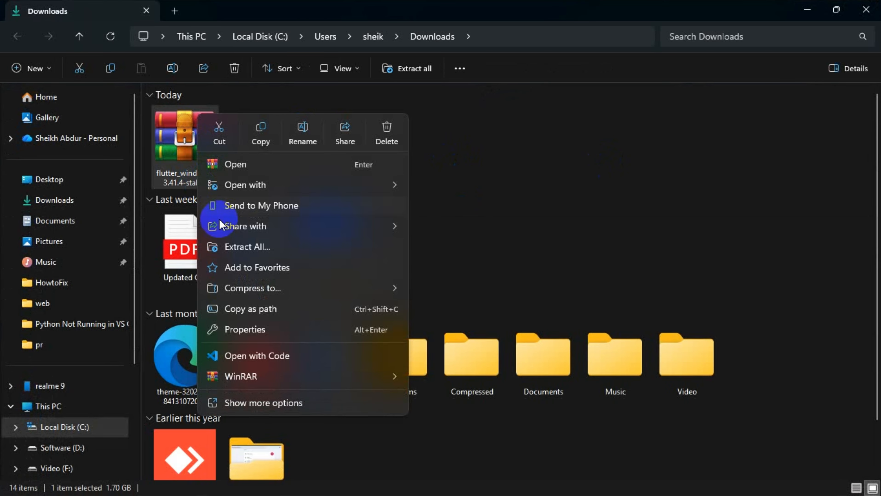
{"action": "left_click", "coordinate": [256, 247]}
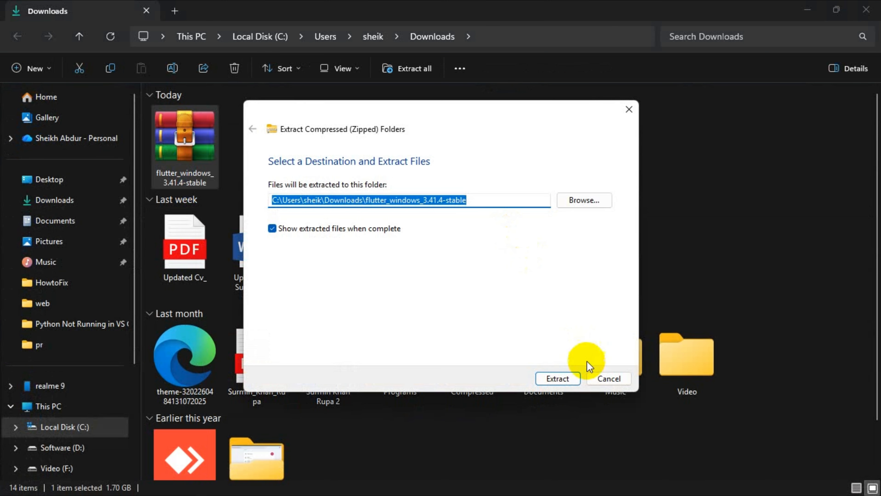
{"action": "left_click", "coordinate": [557, 379]}
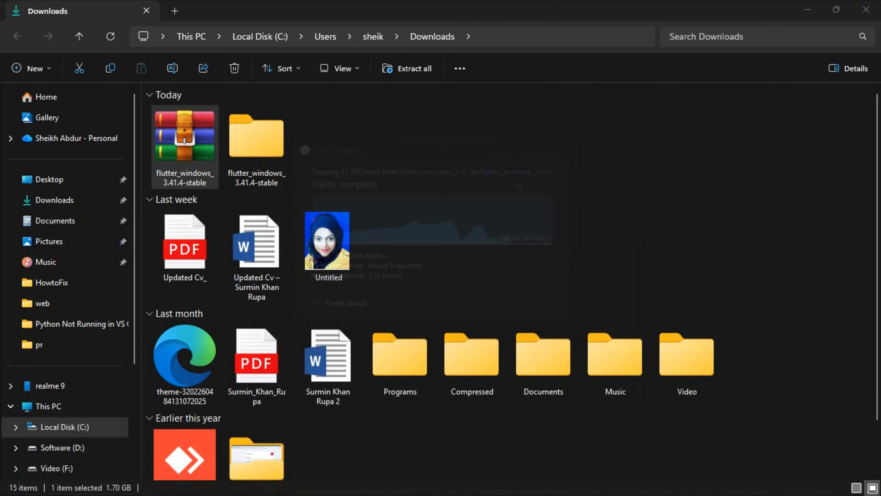
{"action": "left_click", "coordinate": [465, 237]}
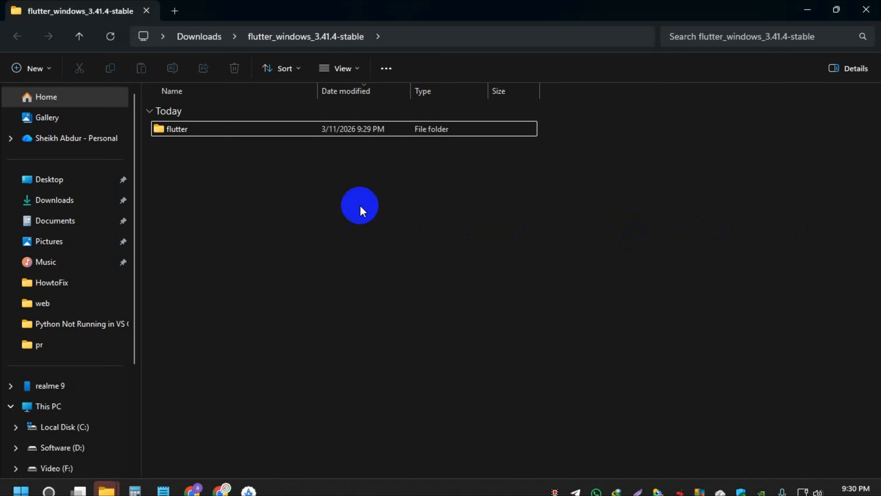
Step: Cut the flutter folder from the extracted flutter_windows_3.41.4-stable folder in Downloads
{"action": "left_click", "coordinate": [199, 37]}
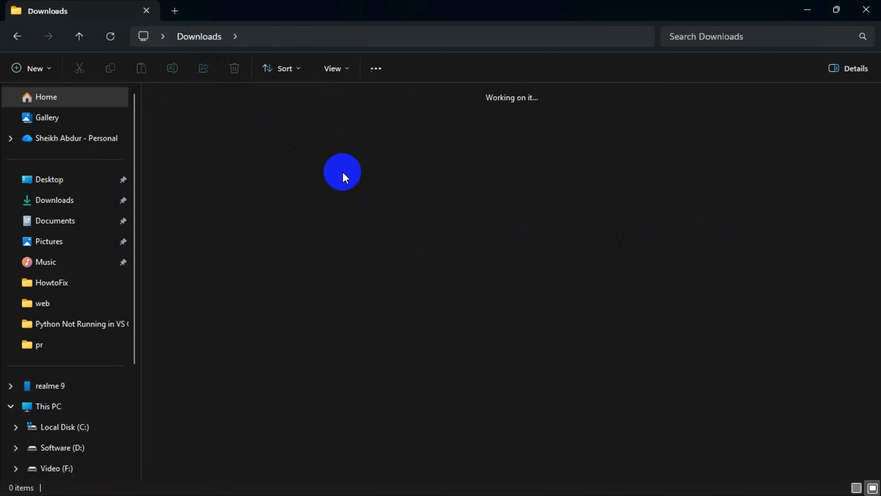
{"action": "left_click", "coordinate": [243, 164]}
{"action": "double_click", "coordinate": [242, 164]}
{"action": "left_click", "coordinate": [189, 130]}
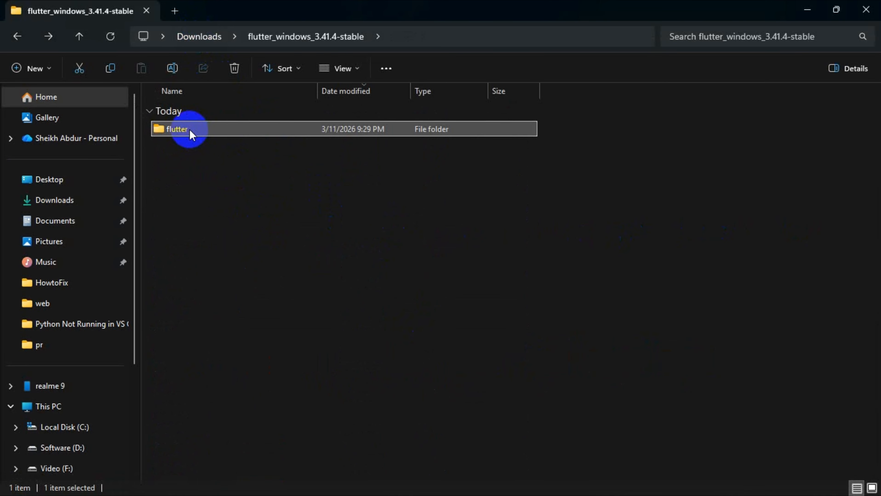
{"action": "right_click", "coordinate": [189, 130]}
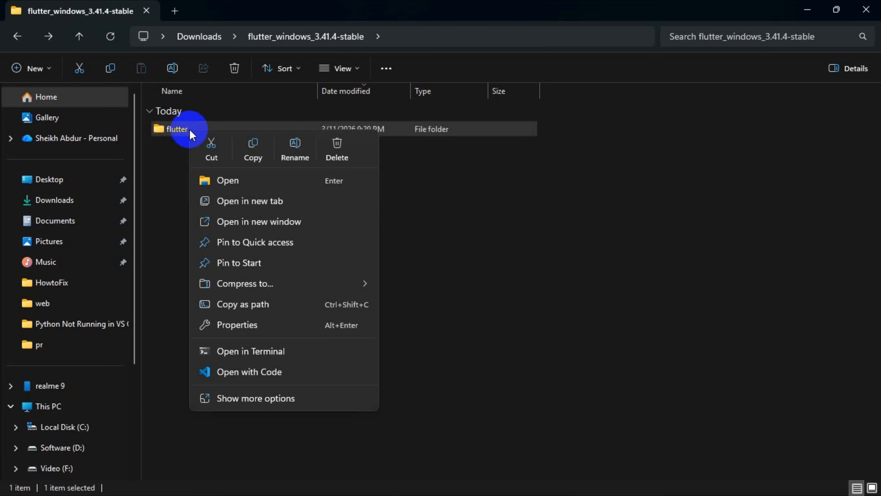
{"action": "left_click", "coordinate": [205, 153]}
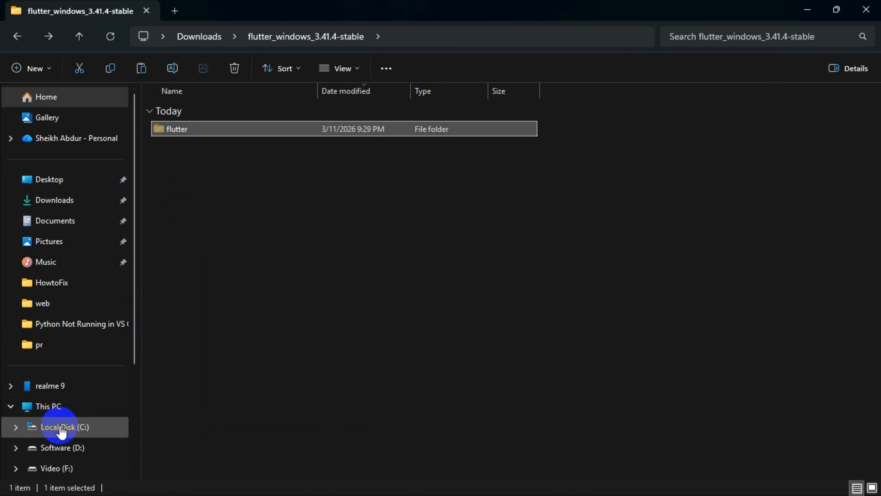
Step: Paste the cut flutter folder into the root of Local Disk (C:)
{"action": "scroll", "coordinate": [52, 421], "scroll_direction": "down", "scroll_amount": 4}
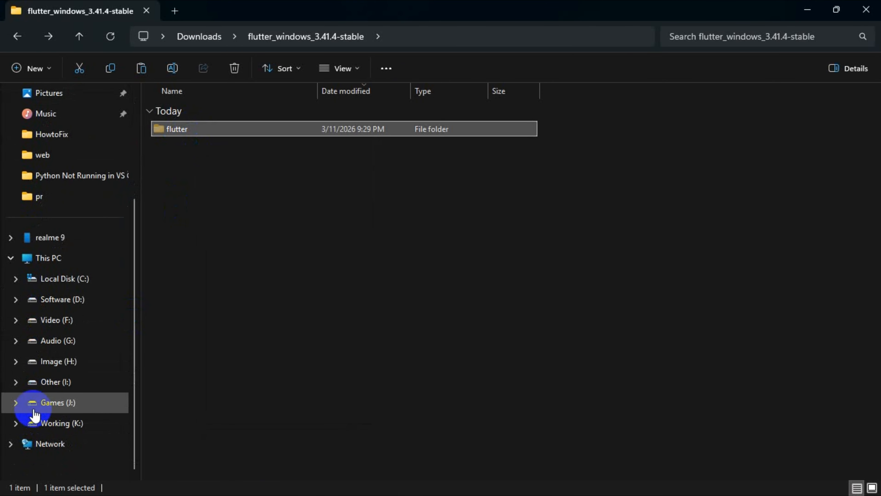
{"action": "left_click", "coordinate": [56, 264]}
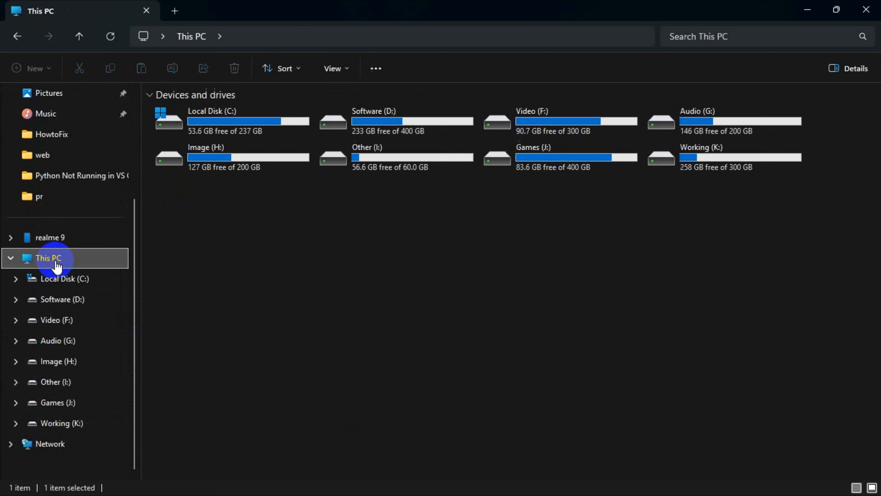
{"action": "left_click", "coordinate": [217, 128]}
{"action": "double_click", "coordinate": [232, 128]}
{"action": "right_click", "coordinate": [367, 421]}
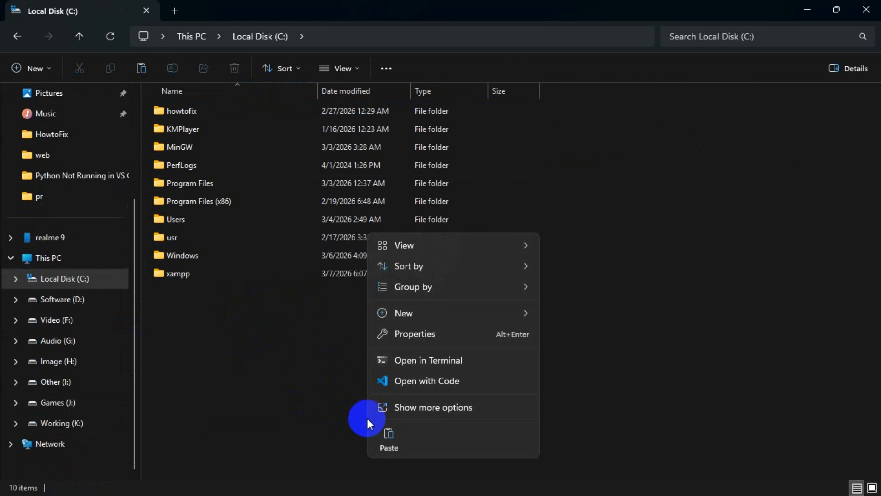
{"action": "left_click", "coordinate": [390, 438]}
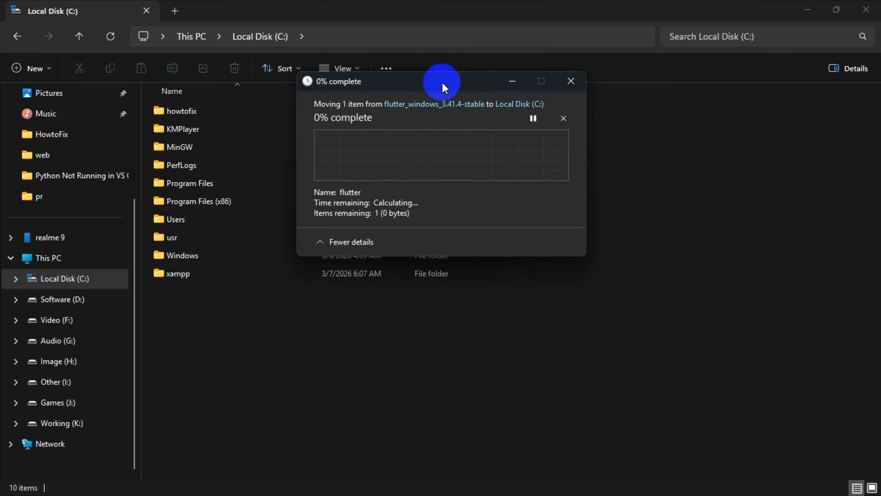
{"action": "left_click_drag", "start_coordinate": [443, 87], "coordinate": [559, 222]}
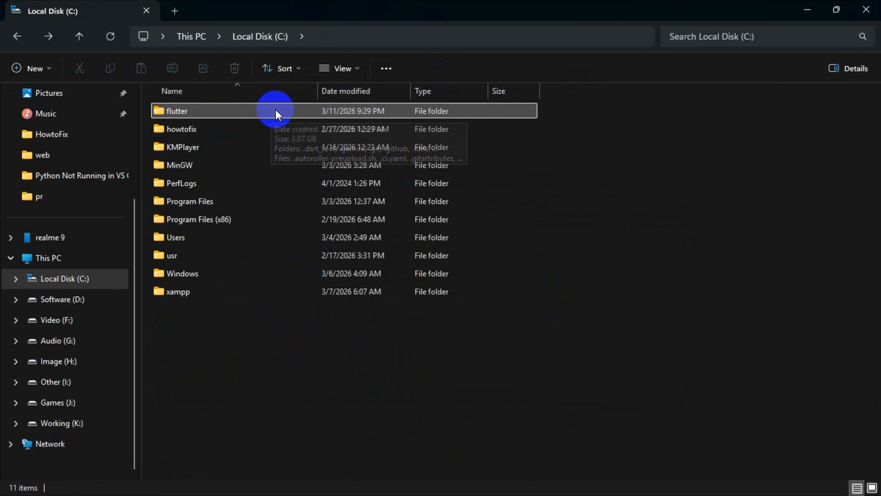
Step: Open the bin folder inside C:\flutter and copy its full path
{"action": "double_click", "coordinate": [277, 111]}
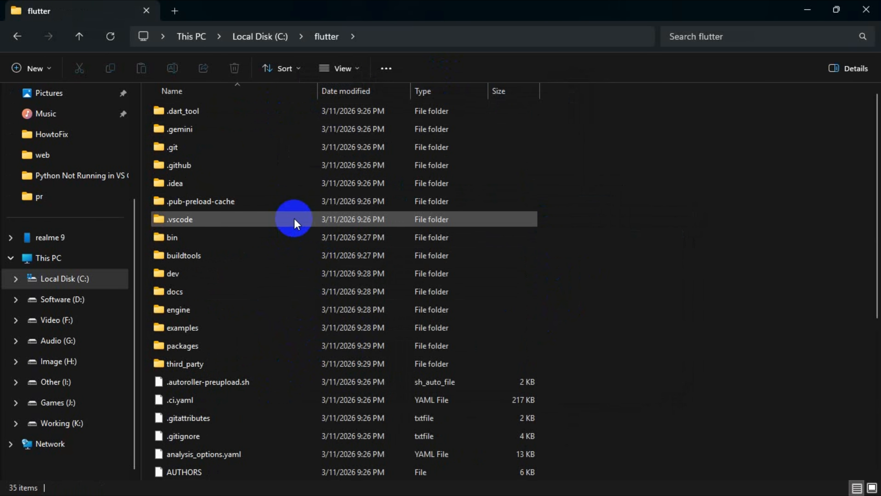
{"action": "left_click", "coordinate": [177, 239]}
{"action": "double_click", "coordinate": [177, 238]}
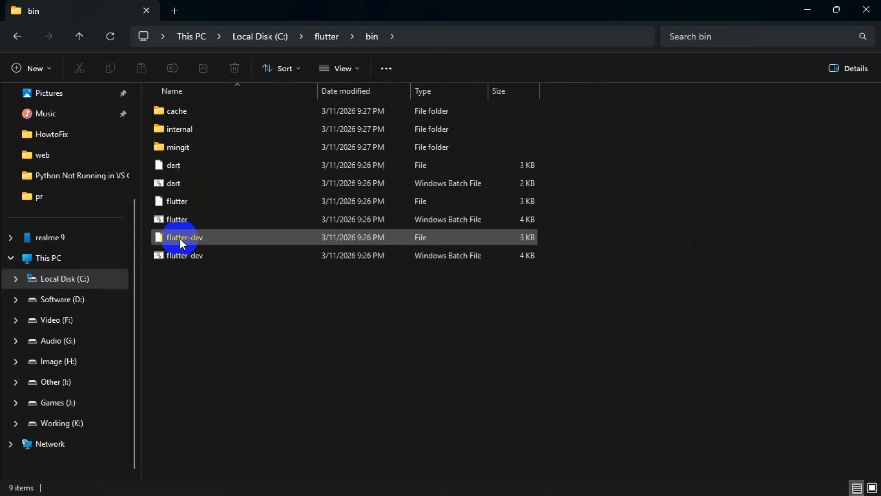
{"action": "left_click", "coordinate": [496, 35]}
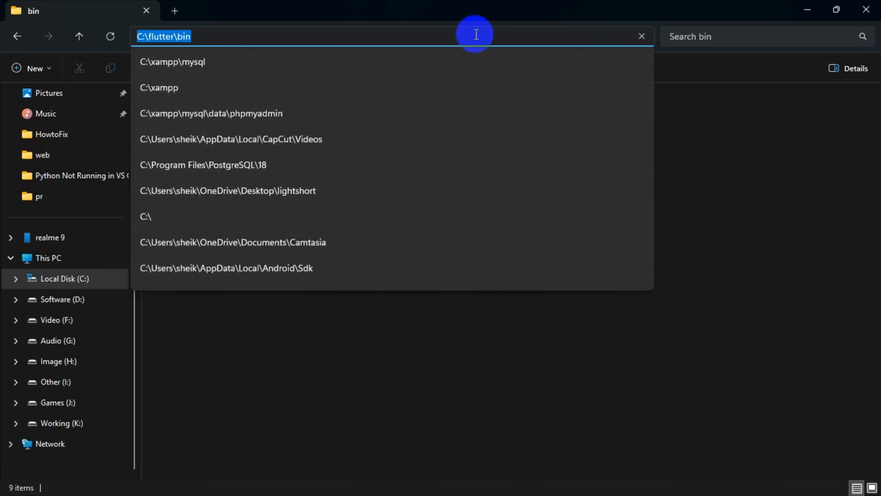
{"action": "right_click", "coordinate": [370, 35]}
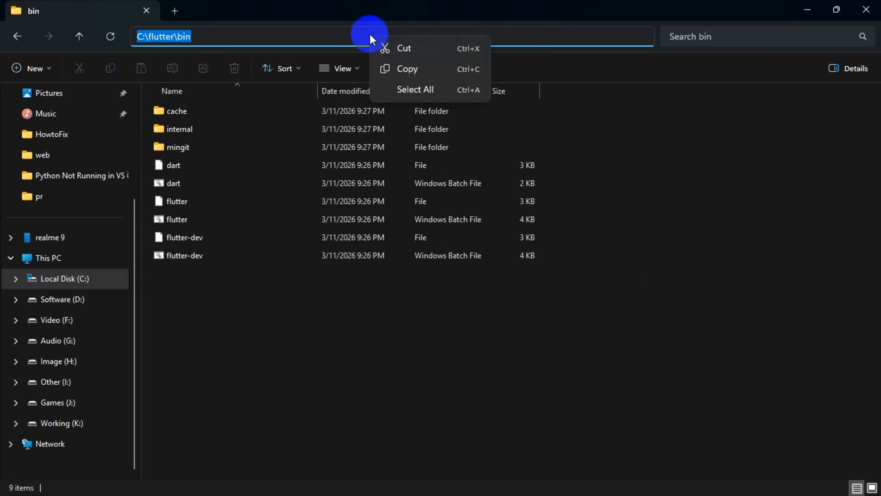
{"action": "left_click", "coordinate": [388, 69]}
Step: Find the system environment variables settings through a Windows search for "envi" and open the Environment Variables dialog
{"action": "mouse_move", "coordinate": [38, 490]}
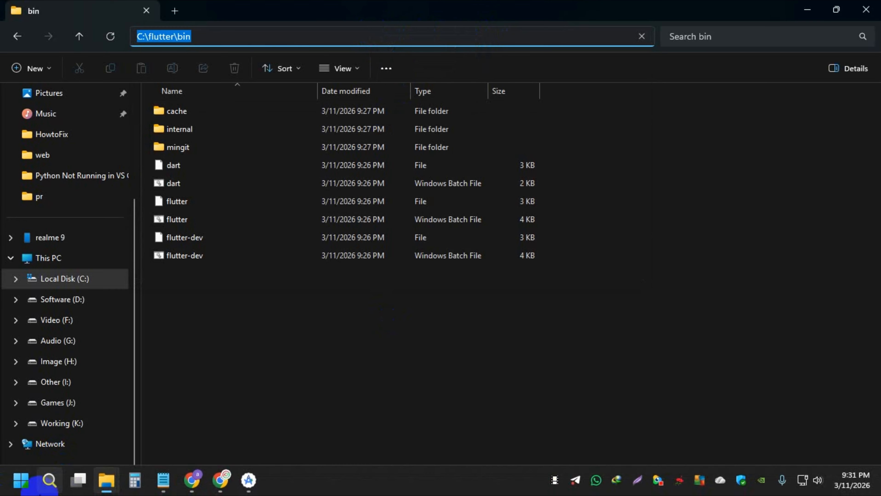
{"action": "left_click", "coordinate": [4, 493]}
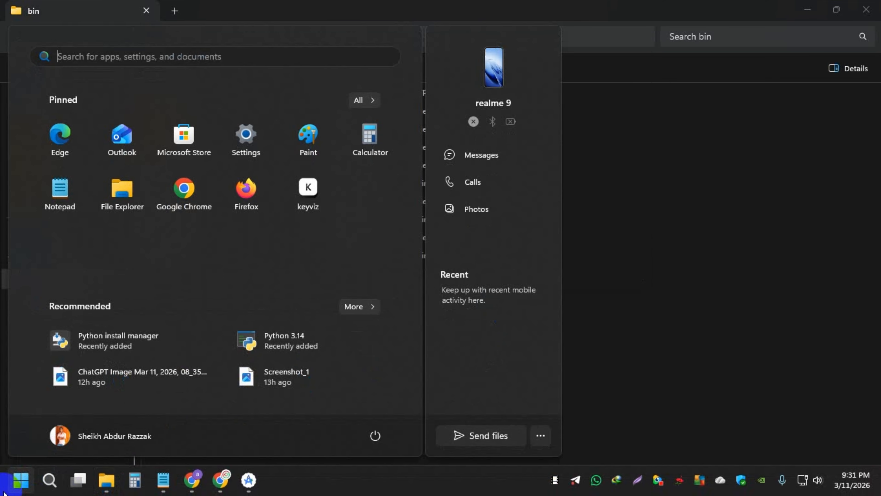
{"action": "type", "text": "envi"}
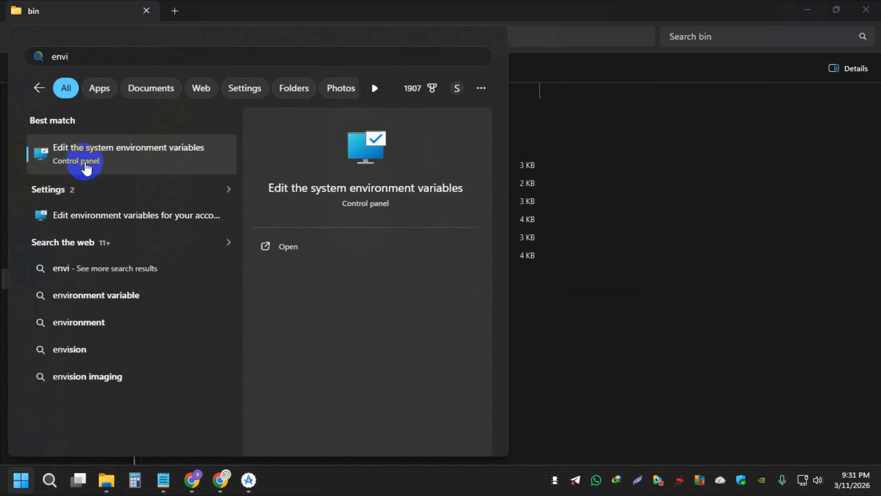
{"action": "left_click", "coordinate": [119, 161]}
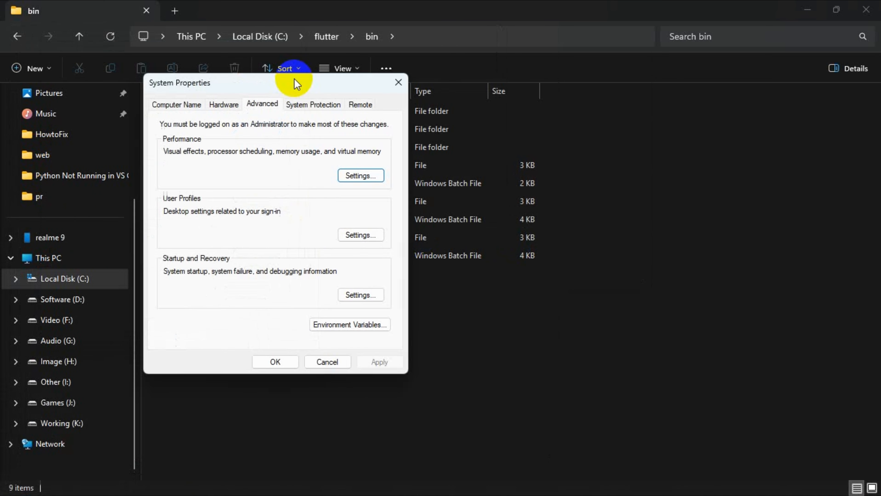
{"action": "left_click_drag", "start_coordinate": [294, 84], "coordinate": [422, 71]}
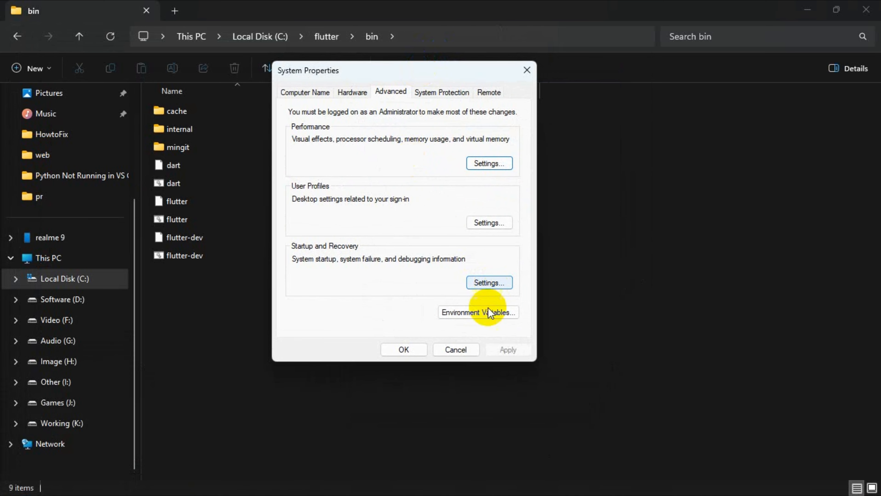
{"action": "left_click", "coordinate": [477, 314]}
Step: Add C:\flutter\bin as a new entry to the user Path variable and save the environment variable changes
{"action": "left_click", "coordinate": [293, 158]}
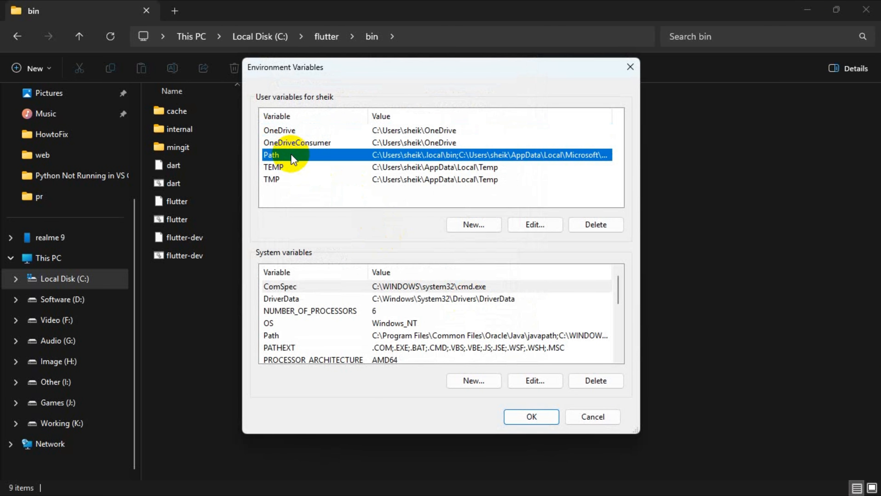
{"action": "left_click", "coordinate": [532, 224]}
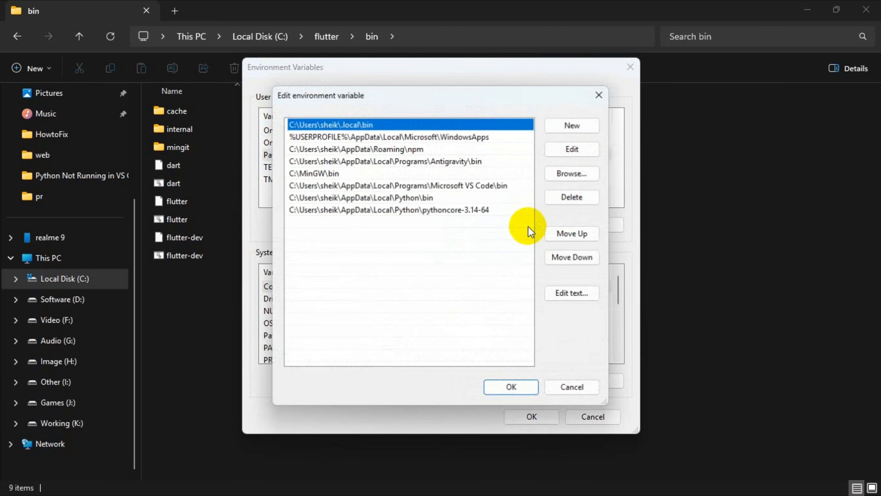
{"action": "left_click", "coordinate": [409, 237]}
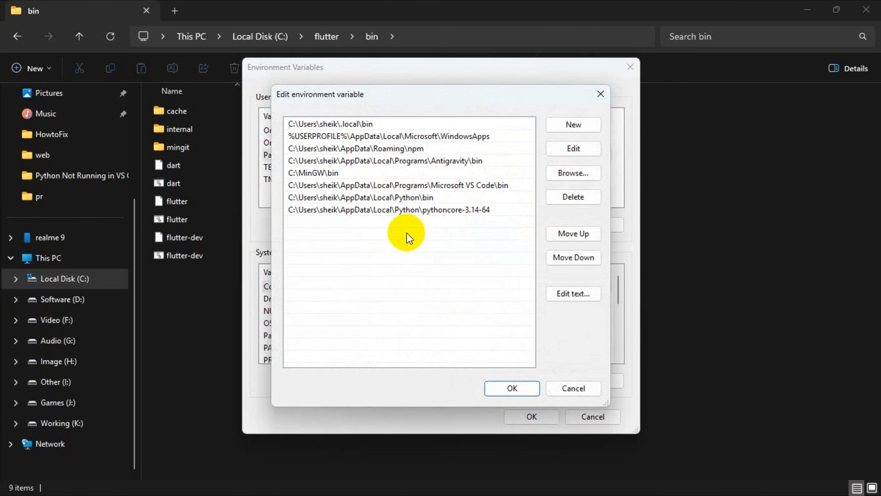
{"action": "left_click", "coordinate": [570, 125]}
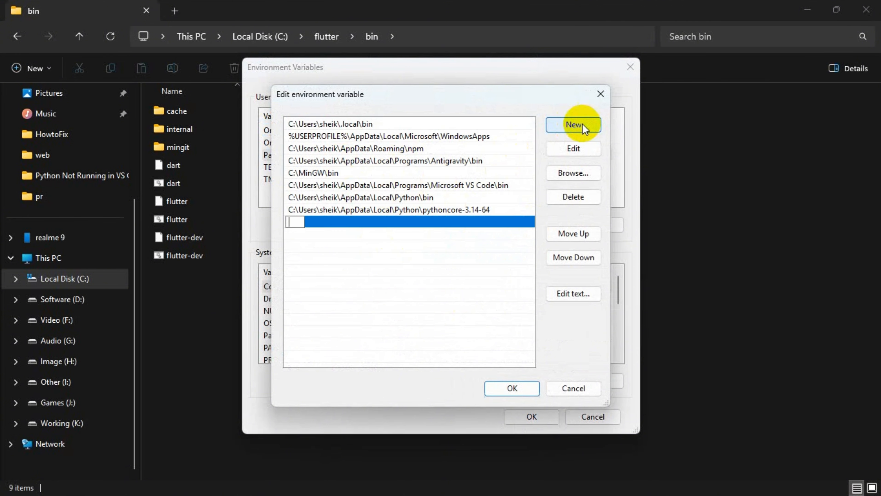
{"action": "right_click", "coordinate": [299, 222]}
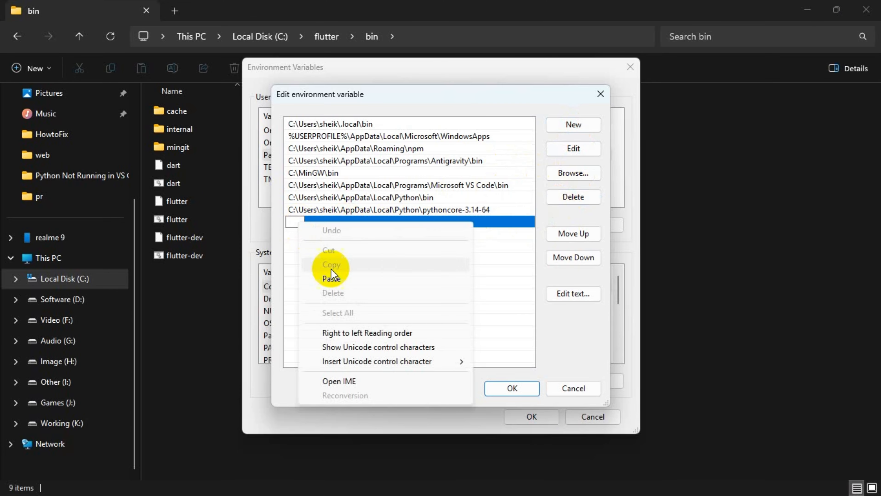
{"action": "left_click", "coordinate": [334, 278]}
{"action": "left_click", "coordinate": [430, 287]}
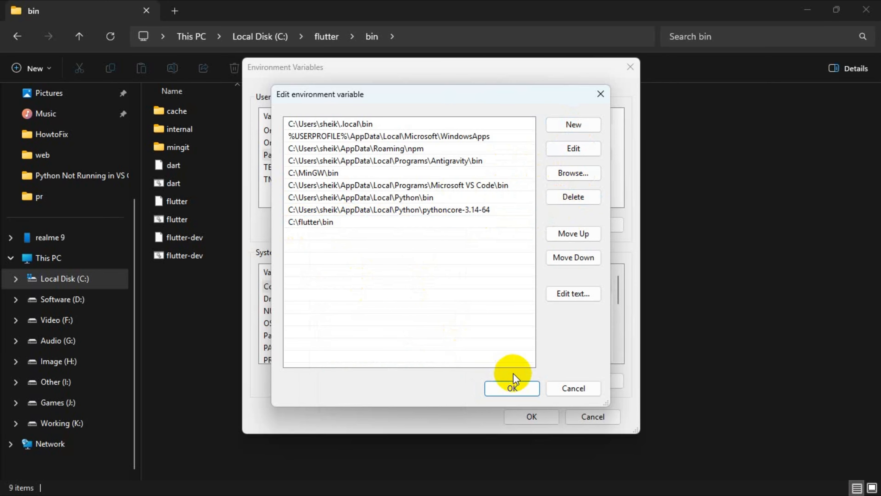
{"action": "left_click", "coordinate": [511, 389]}
{"action": "left_click", "coordinate": [530, 416]}
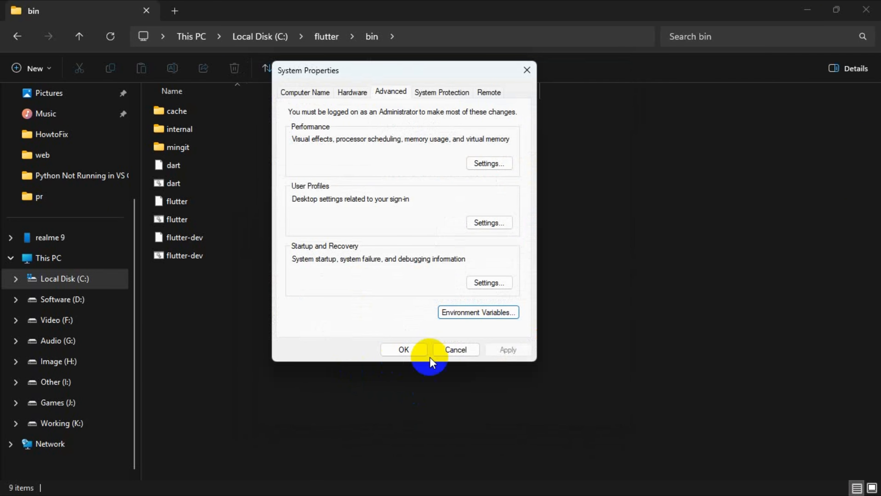
{"action": "left_click", "coordinate": [403, 351]}
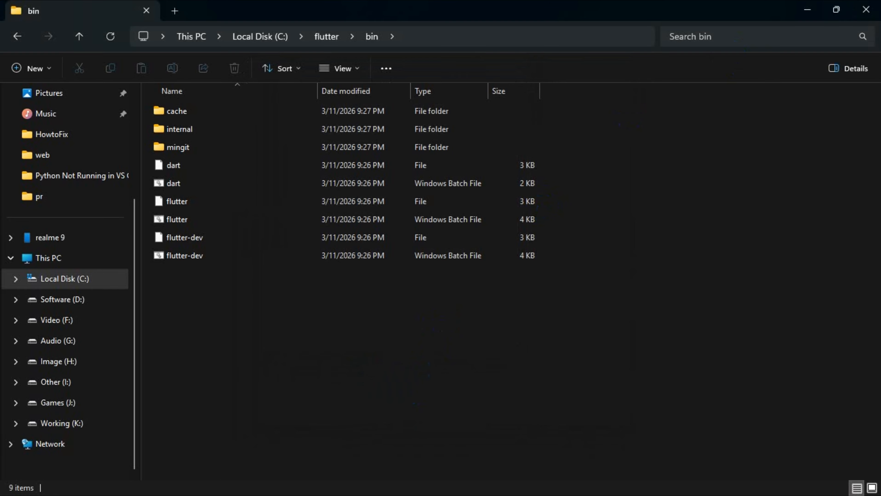
Step: Clear the open windows off the desktop and run flutter --version in Command Prompt
{"action": "left_click", "coordinate": [866, 11]}
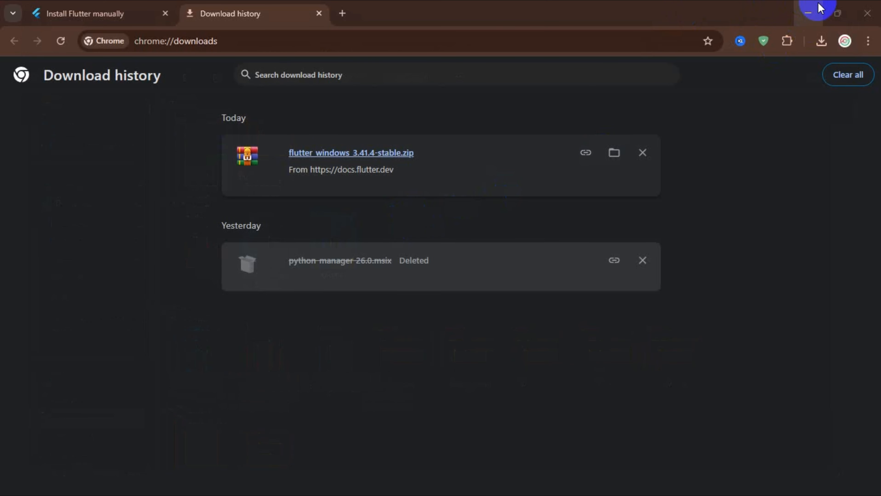
{"action": "left_click", "coordinate": [806, 13]}
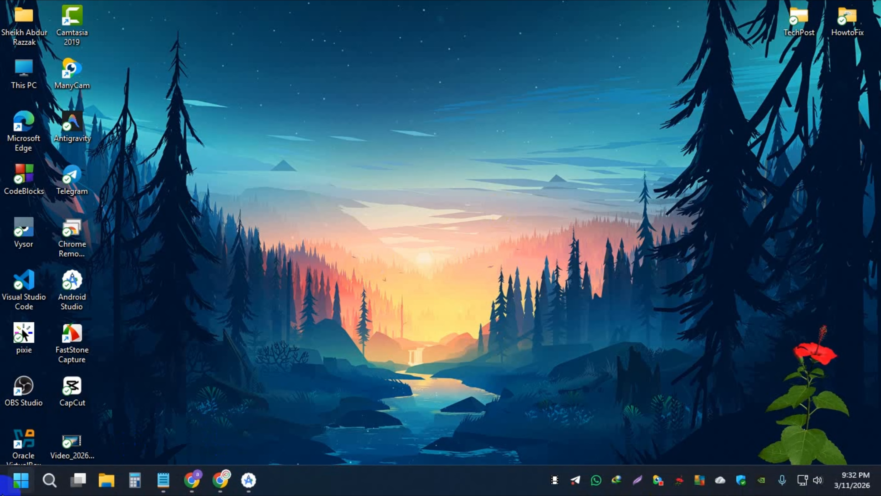
{"action": "left_click", "coordinate": [7, 488]}
{"action": "type", "text": "cmd"}
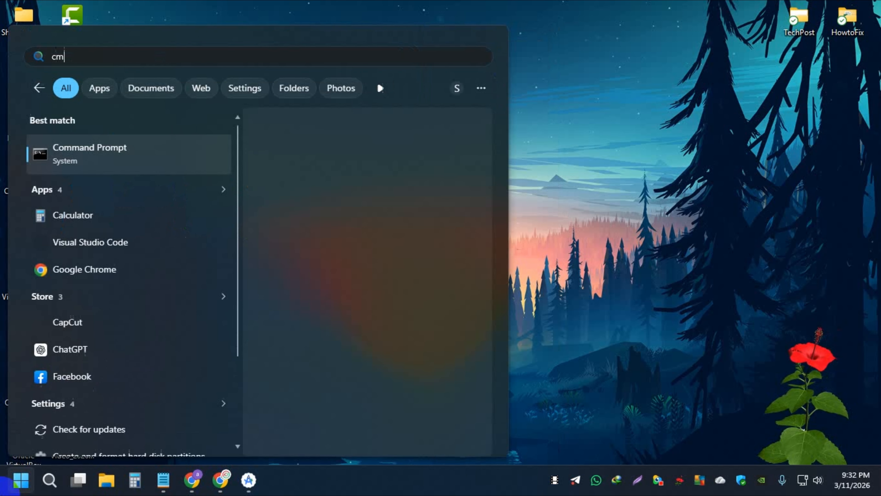
{"action": "left_click", "coordinate": [99, 151]}
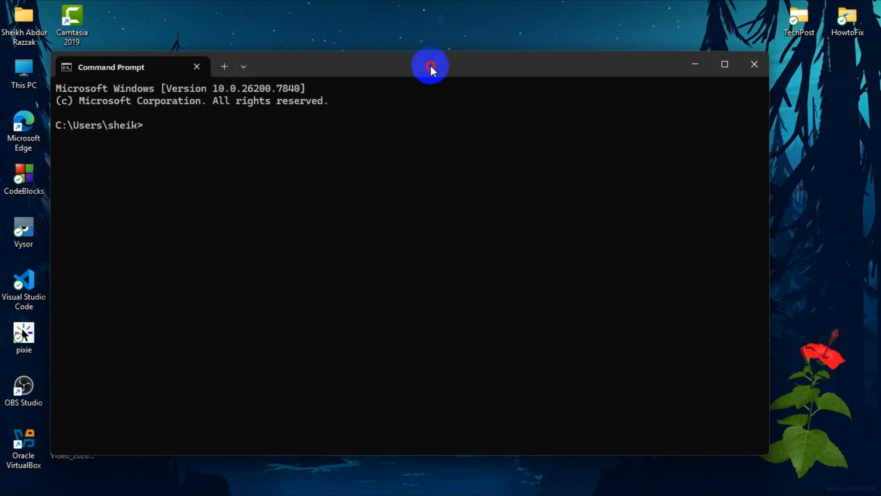
{"action": "left_click_drag", "start_coordinate": [431, 66], "coordinate": [488, 58]}
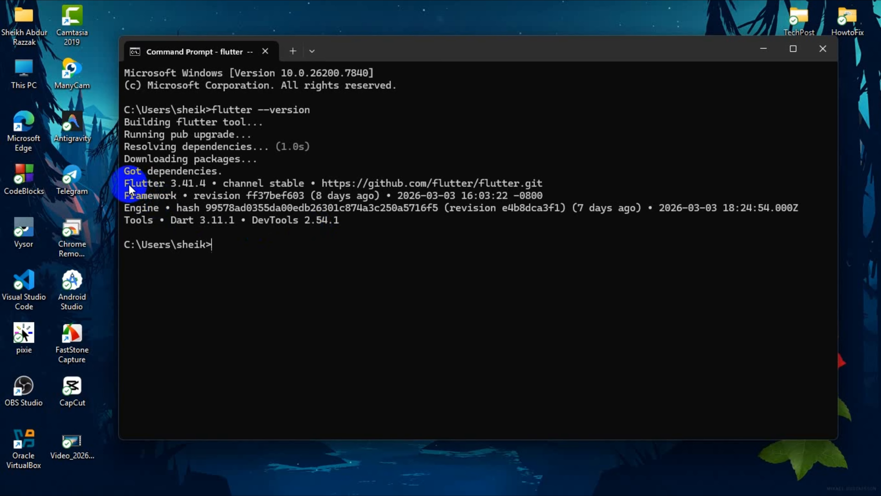
Step: Check the Flutter version number in the command output, then close Command Prompt
{"action": "left_click_drag", "start_coordinate": [124, 188], "coordinate": [205, 185]}
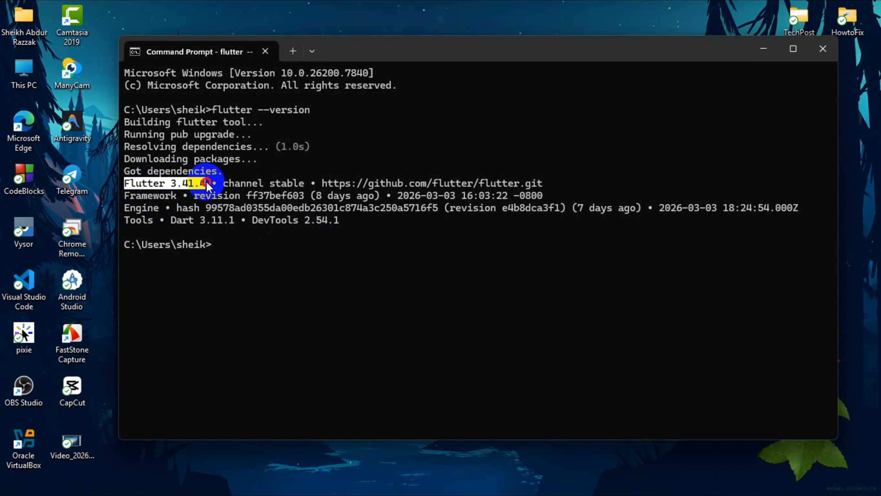
{"action": "left_click", "coordinate": [206, 185]}
{"action": "mouse_move", "coordinate": [204, 185]}
{"action": "left_mouse_down"}
{"action": "mouse_move", "coordinate": [125, 186]}
{"action": "mouse_move", "coordinate": [213, 184]}
{"action": "mouse_move", "coordinate": [205, 184]}
{"action": "left_mouse_up"}
{"action": "left_click", "coordinate": [167, 183]}
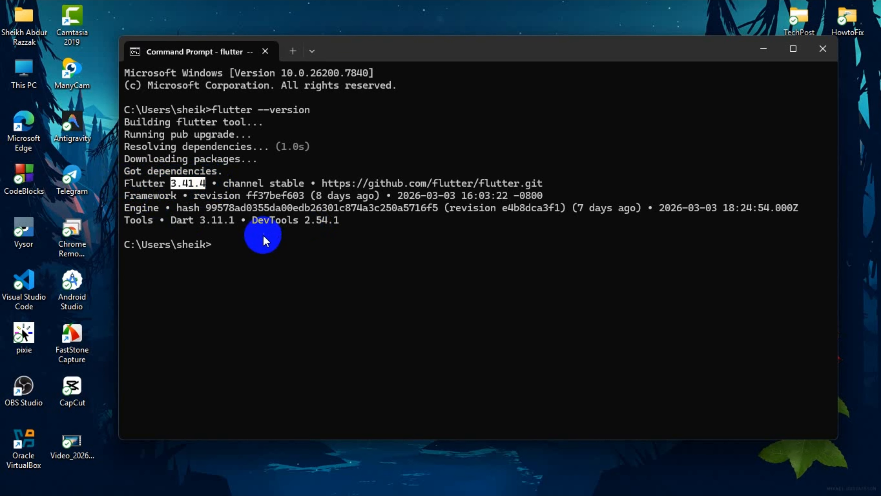
{"action": "left_click", "coordinate": [258, 254]}
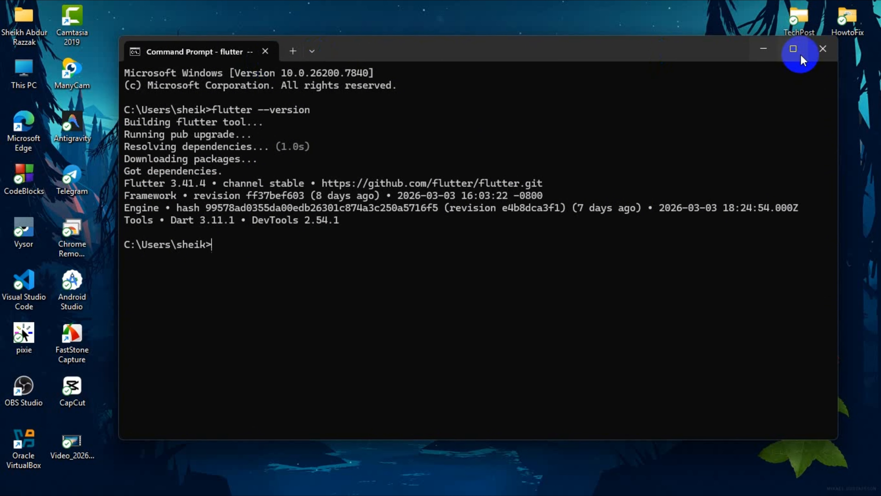
{"action": "left_click", "coordinate": [822, 49]}
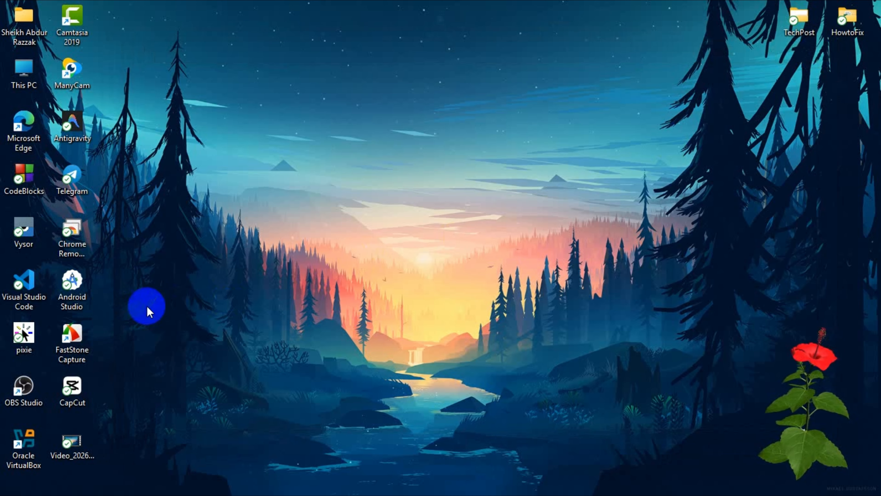
Step: Switch to Android Studio and search the plugin marketplace for "flutter"
{"action": "left_click", "coordinate": [249, 480]}
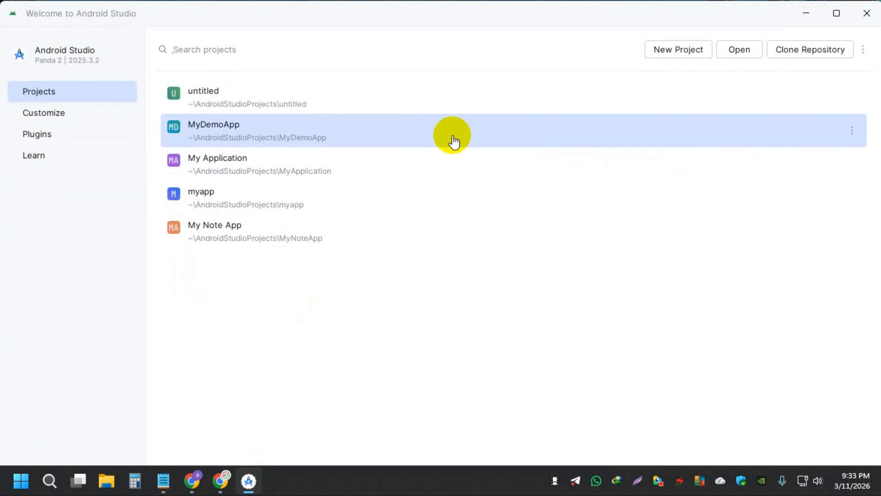
{"action": "left_click", "coordinate": [76, 296]}
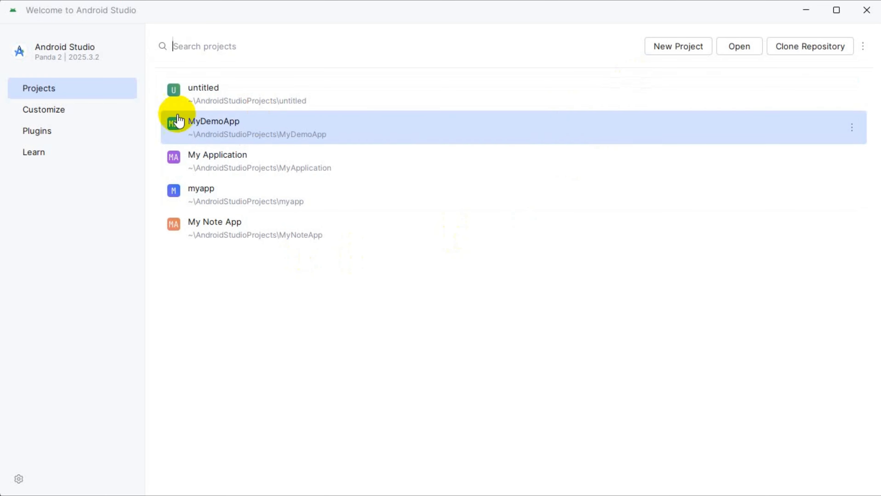
{"action": "left_click", "coordinate": [38, 132]}
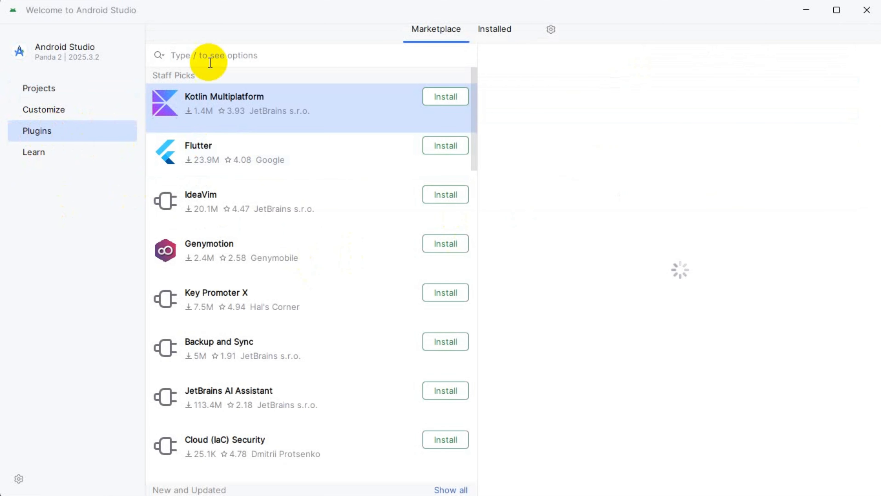
{"action": "left_click", "coordinate": [222, 55]}
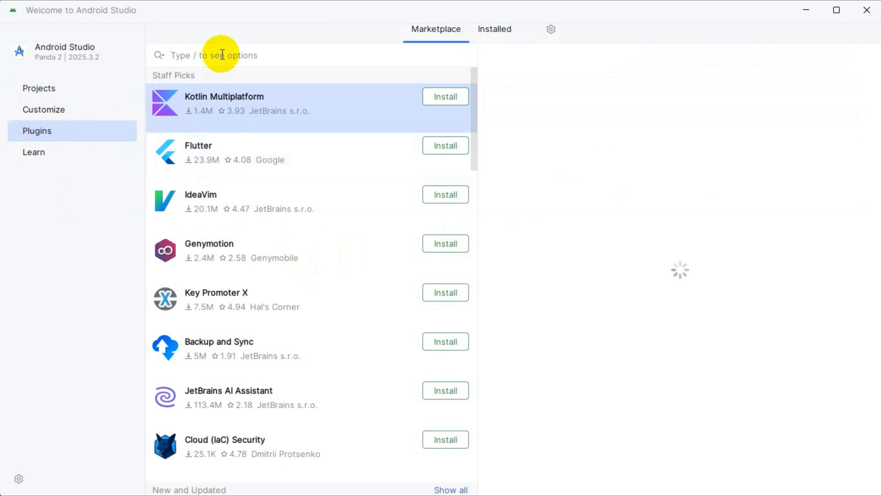
{"action": "type", "text": "flutter"}
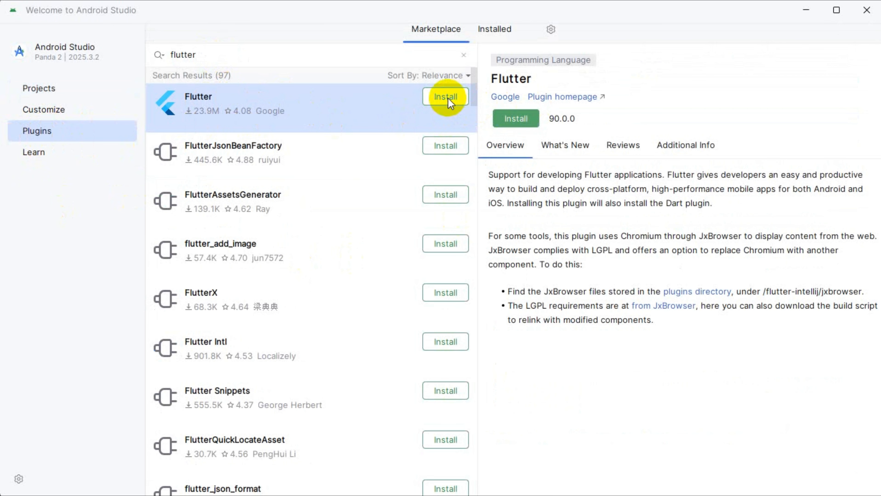
Step: Install the Flutter plugin by Google and restart the IDE to apply it
{"action": "left_click", "coordinate": [513, 120]}
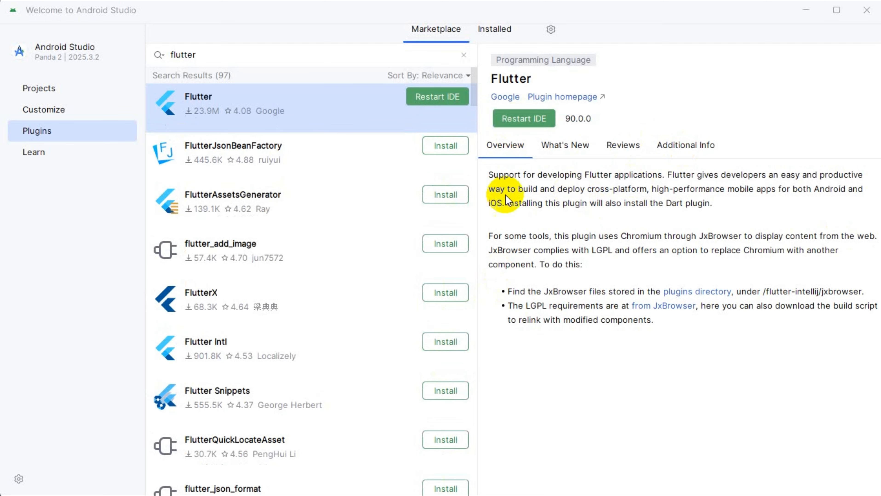
{"action": "left_click", "coordinate": [520, 121]}
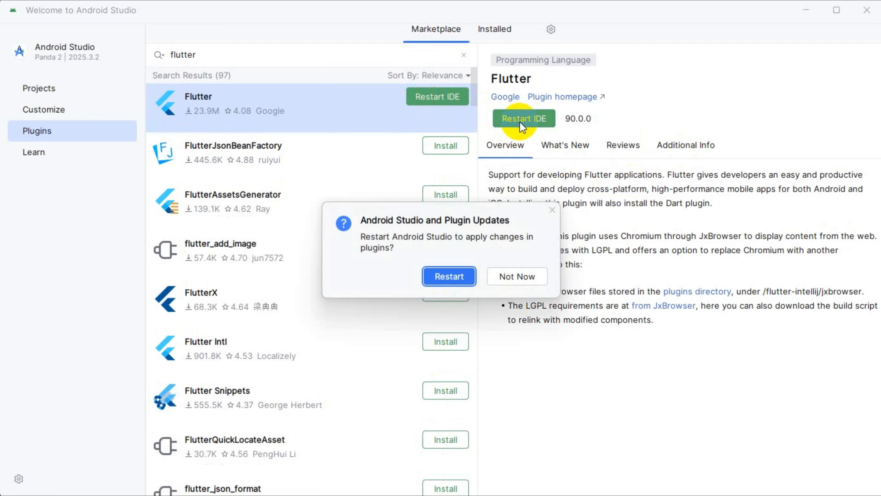
{"action": "left_click", "coordinate": [449, 277]}
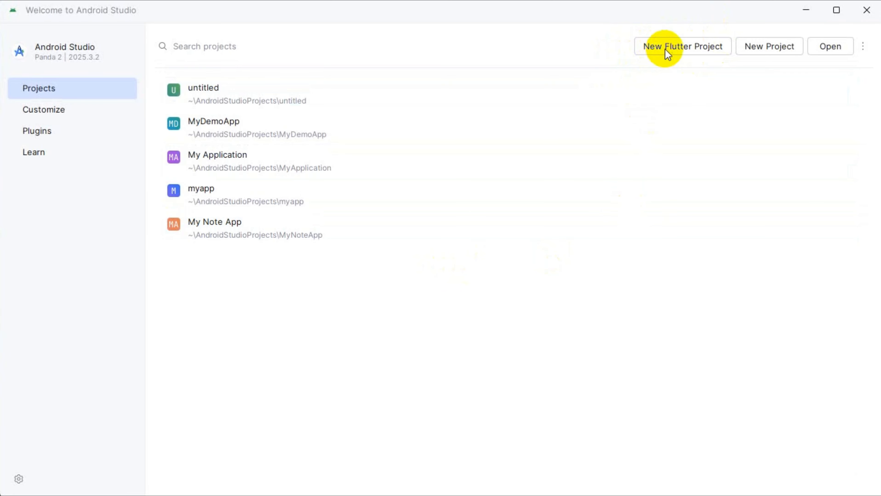
Step: Start a new Flutter project and set its Flutter SDK path to the C:\flutter folder
{"action": "left_click", "coordinate": [652, 47]}
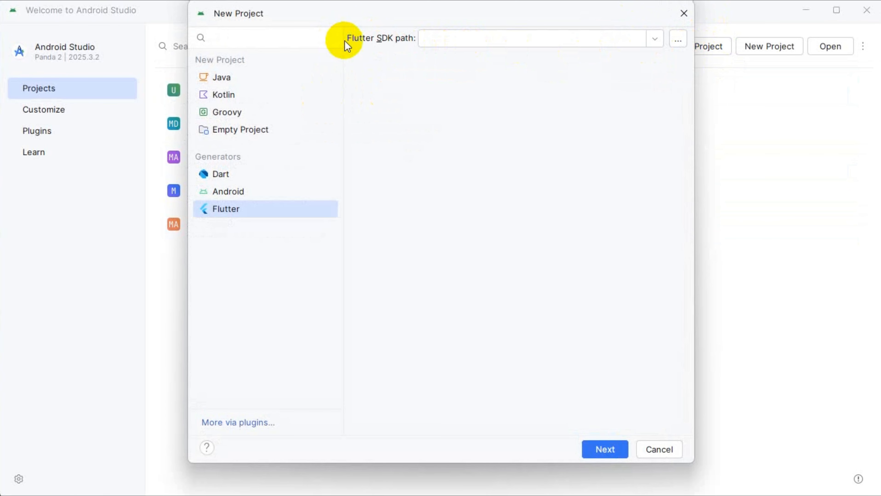
{"action": "left_click", "coordinate": [420, 39]}
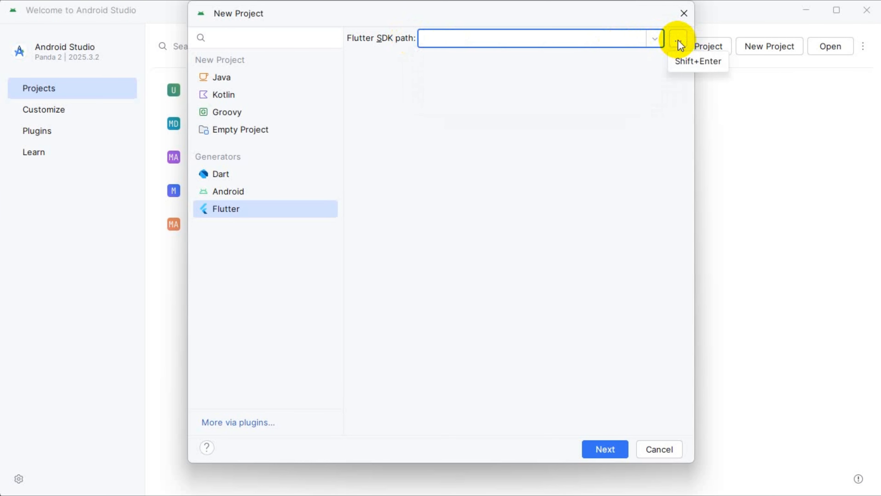
{"action": "left_click", "coordinate": [679, 41]}
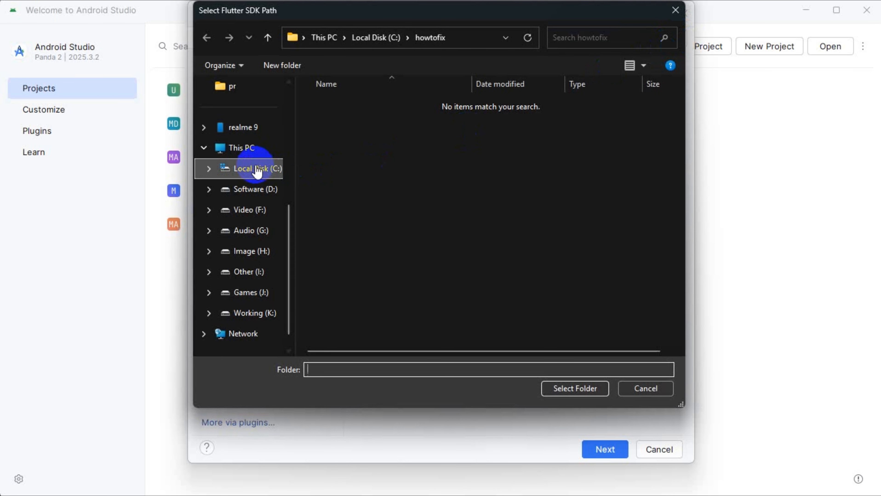
{"action": "left_click", "coordinate": [257, 170]}
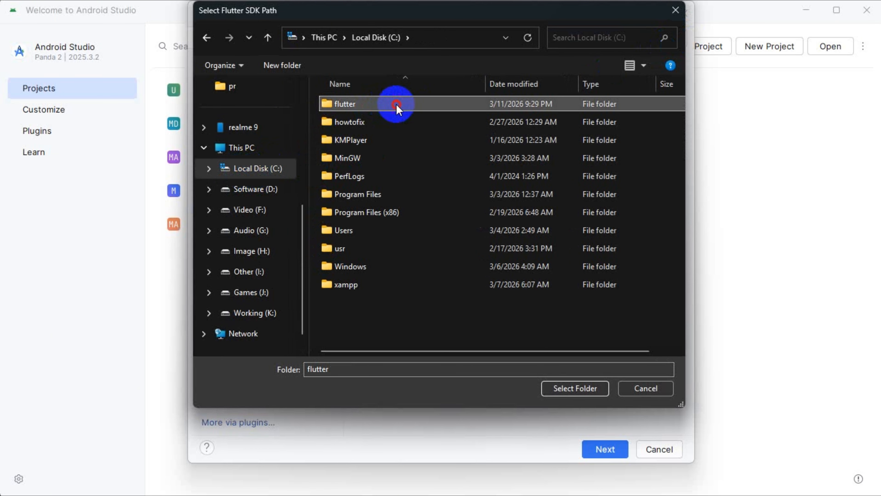
{"action": "left_click", "coordinate": [368, 106]}
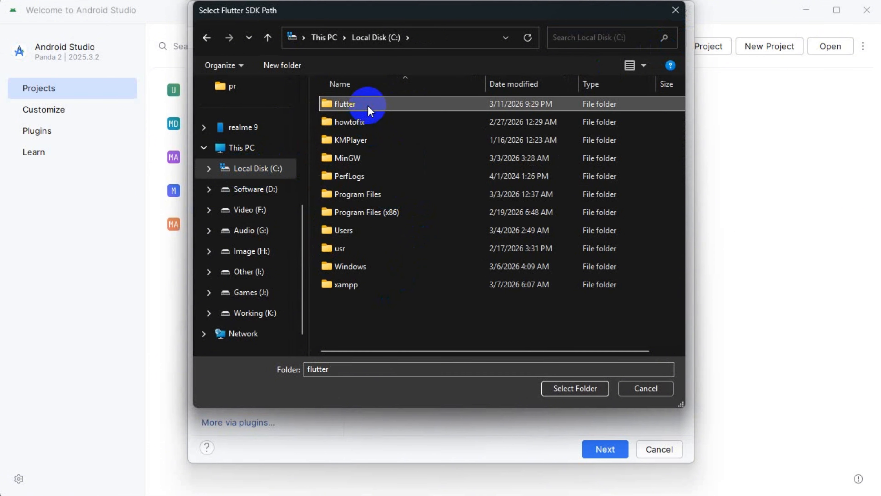
{"action": "left_click", "coordinate": [570, 392]}
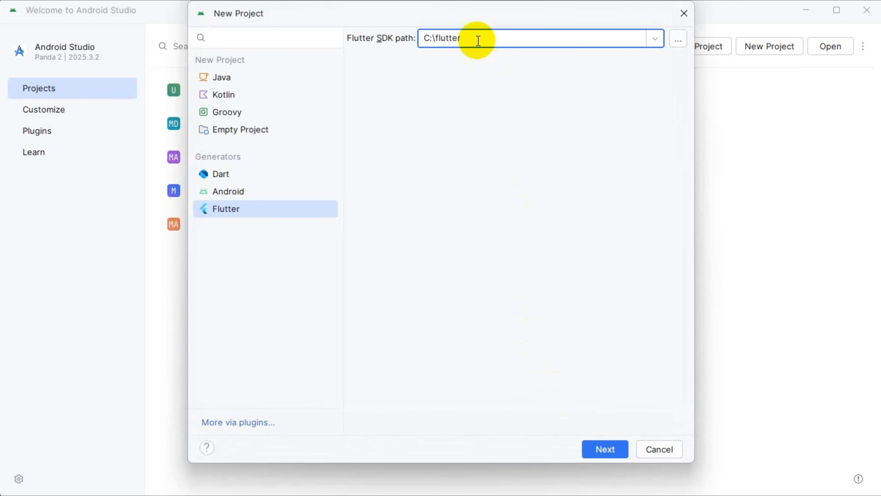
{"action": "left_click", "coordinate": [477, 145]}
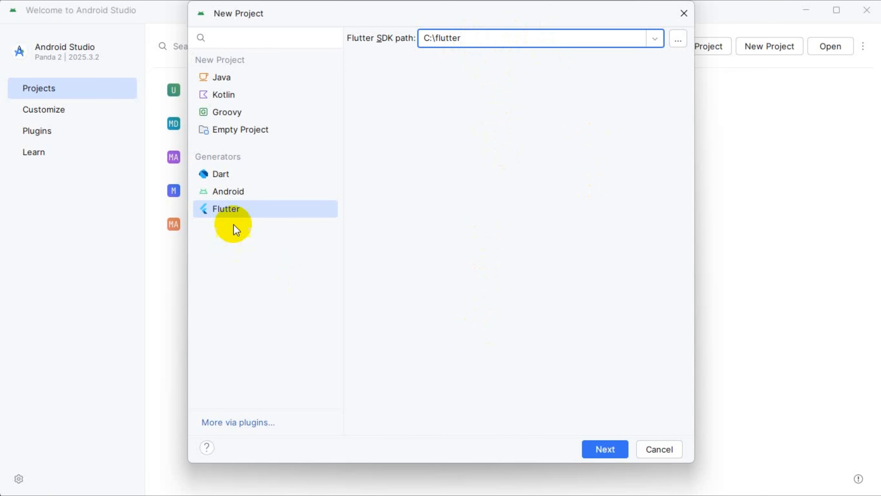
{"action": "left_click", "coordinate": [235, 210]}
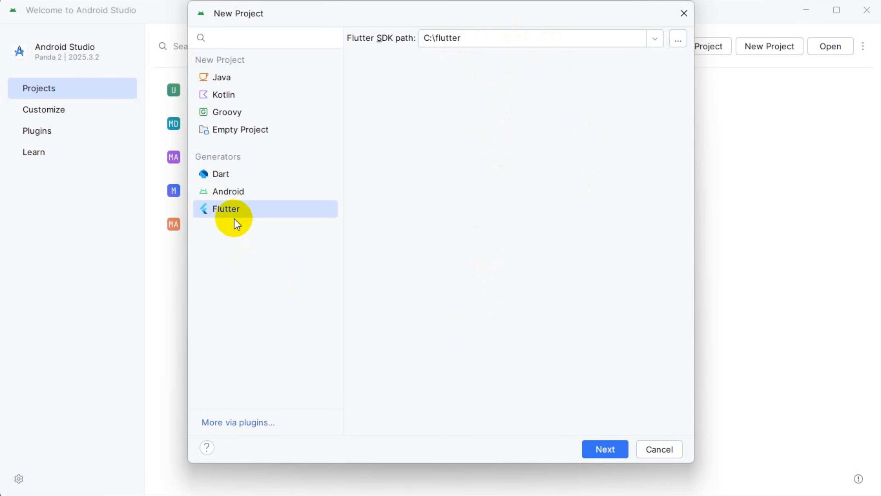
{"action": "left_click", "coordinate": [240, 79]}
{"action": "left_click", "coordinate": [233, 96]}
{"action": "left_click", "coordinate": [240, 129]}
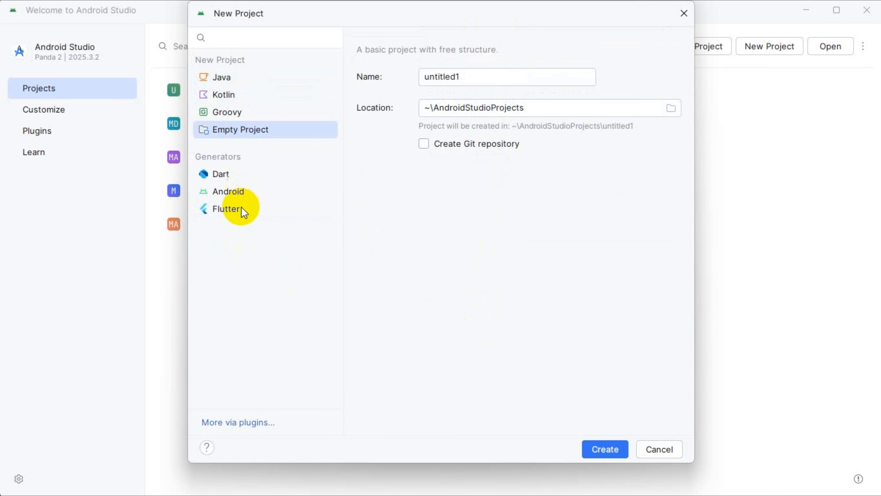
{"action": "left_click", "coordinate": [244, 211]}
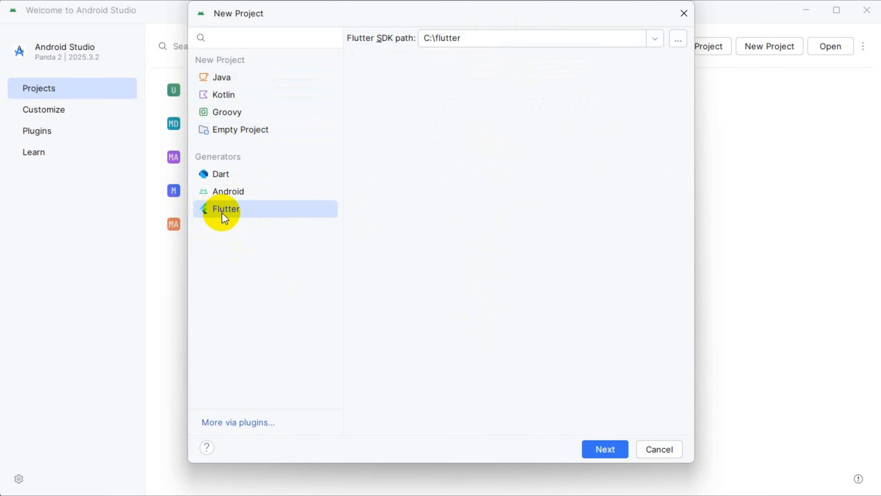
Step: Continue to the Flutter project details and name the project myflutterapp, keeping the default description
{"action": "left_click", "coordinate": [608, 449]}
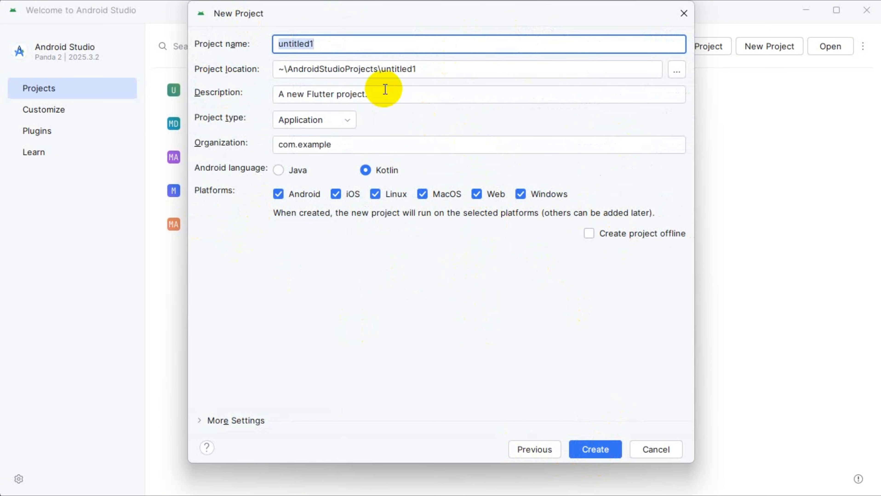
{"action": "left_click_drag", "start_coordinate": [405, 44], "coordinate": [259, 37]}
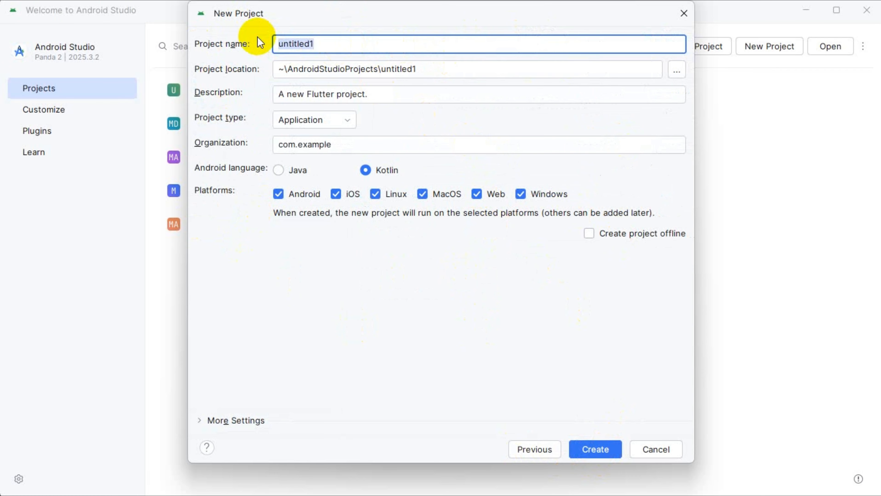
{"action": "type", "text": "myflutterapp"}
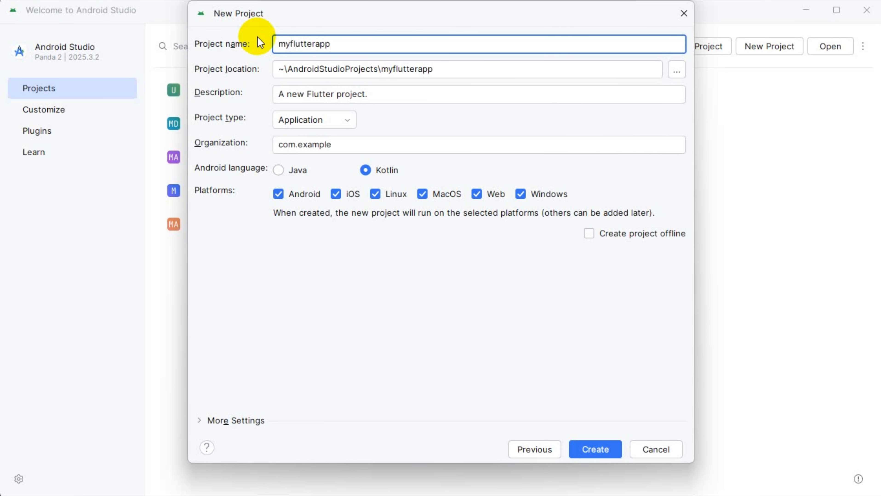
{"action": "left_click", "coordinate": [368, 94]}
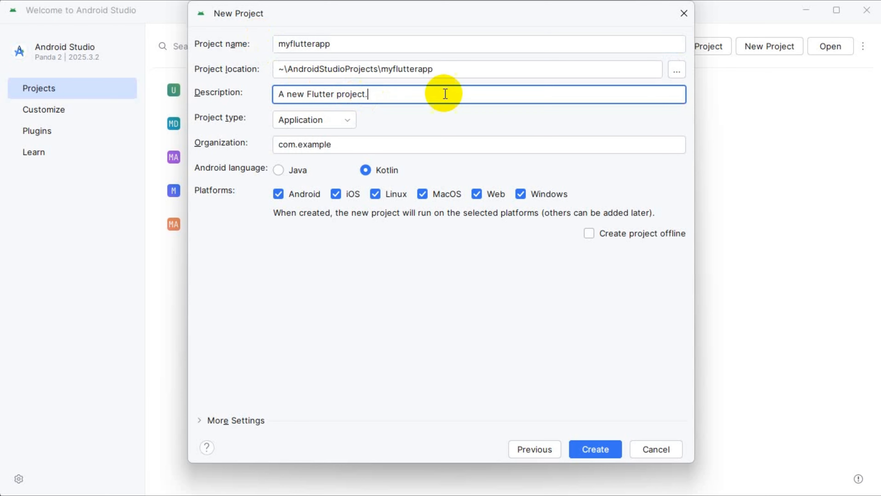
{"action": "left_click_drag", "start_coordinate": [444, 90], "coordinate": [236, 91]}
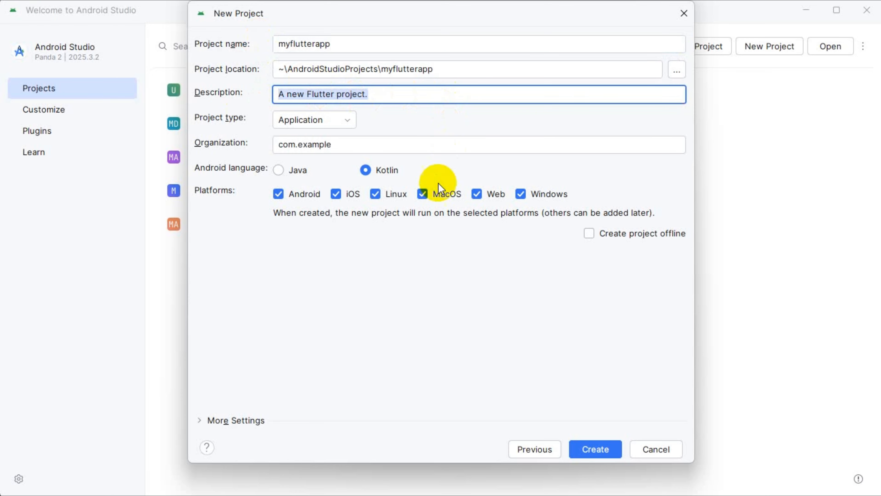
Step: Exclude iOS, Linux, MacOS, Web and Windows from the project's platforms, keeping only Android selected
{"action": "left_click", "coordinate": [521, 196]}
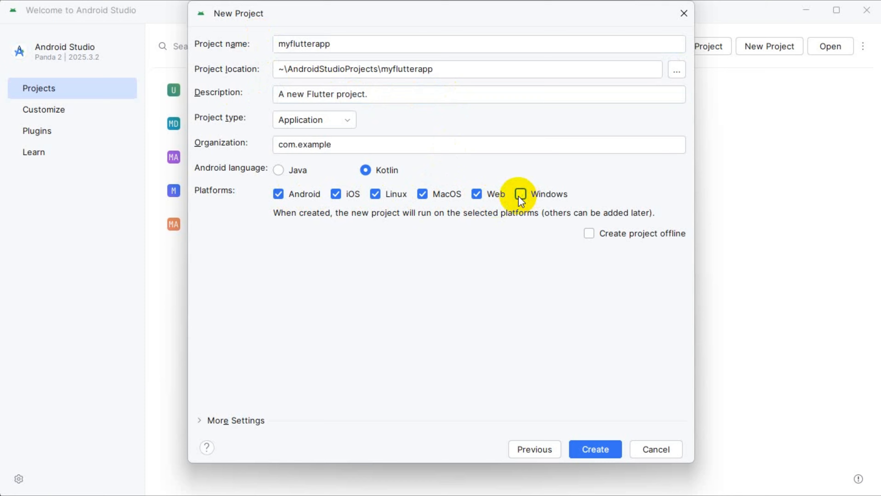
{"action": "left_click", "coordinate": [476, 194]}
{"action": "left_click", "coordinate": [422, 195]}
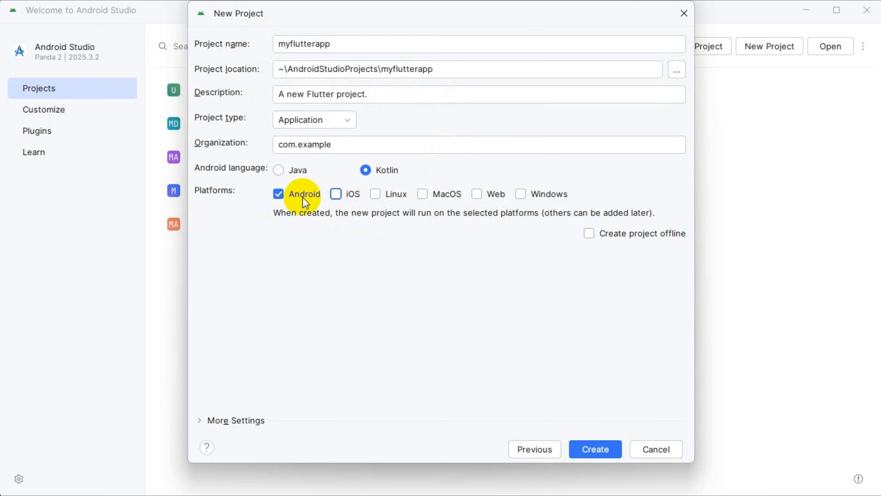
{"action": "left_click", "coordinate": [286, 200]}
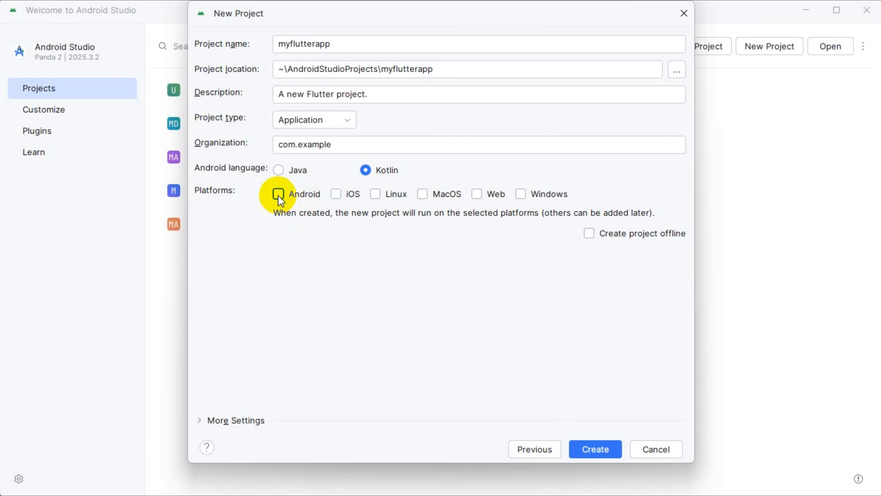
{"action": "left_click", "coordinate": [280, 201]}
Step: Choose Kotlin as the Android language and create the Flutter project
{"action": "left_click", "coordinate": [278, 171]}
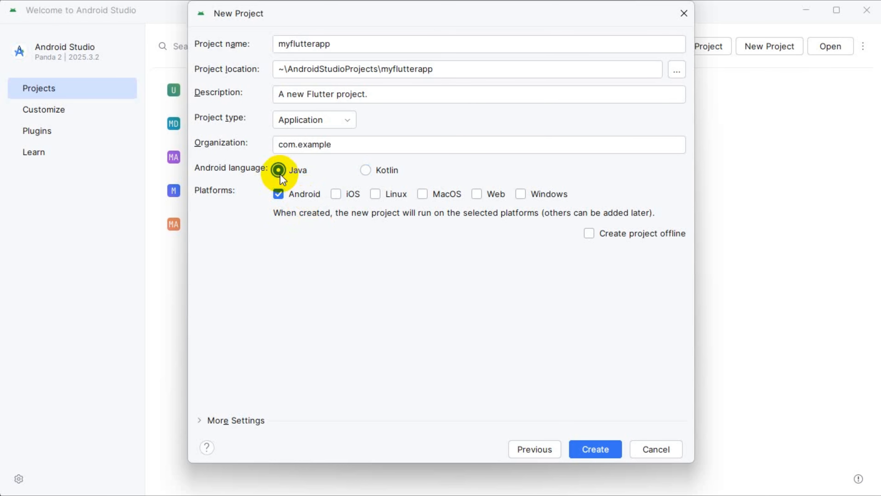
{"action": "left_click", "coordinate": [388, 172]}
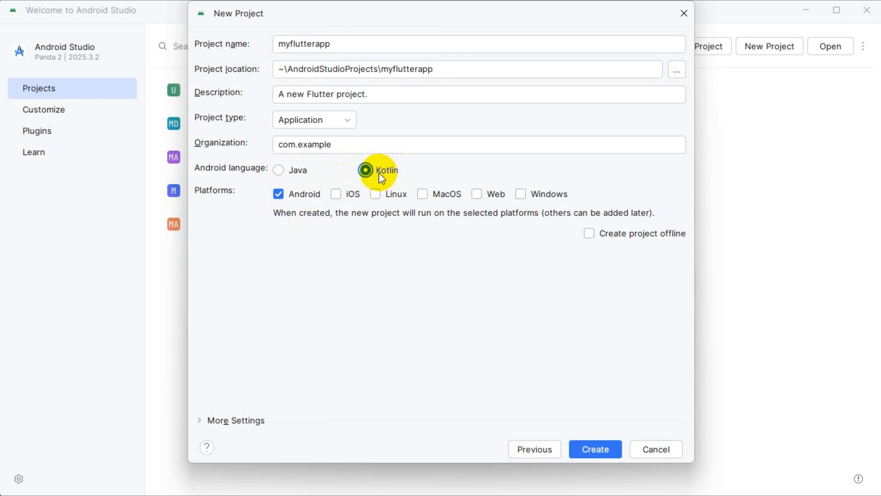
{"action": "left_click", "coordinate": [279, 170]}
{"action": "left_click", "coordinate": [365, 171]}
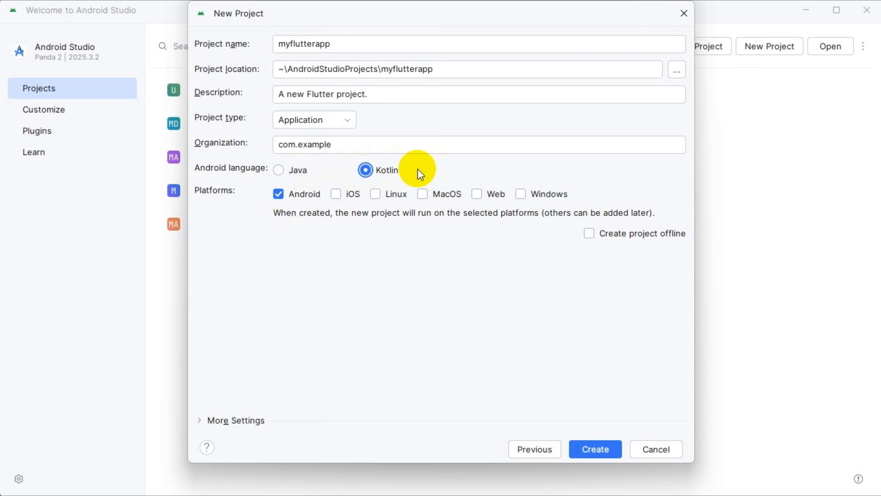
{"action": "left_click", "coordinate": [595, 455]}
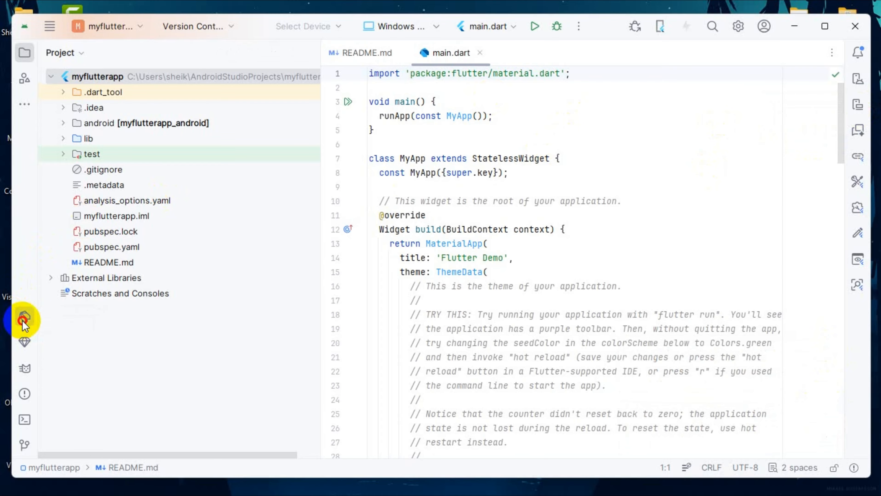
Step: Check the Pixel 8 Pro virtual device in Device Manager and show its emulator screen beside the code
{"action": "left_click", "coordinate": [24, 318]}
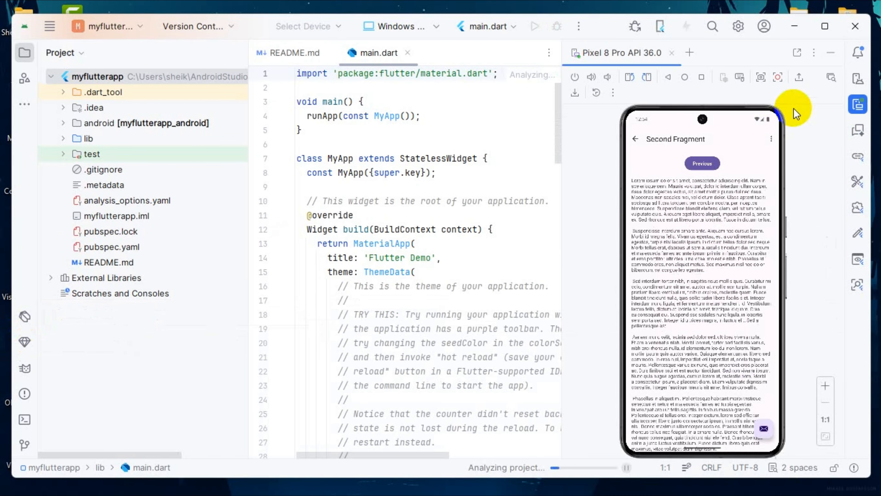
{"action": "left_click", "coordinate": [857, 104]}
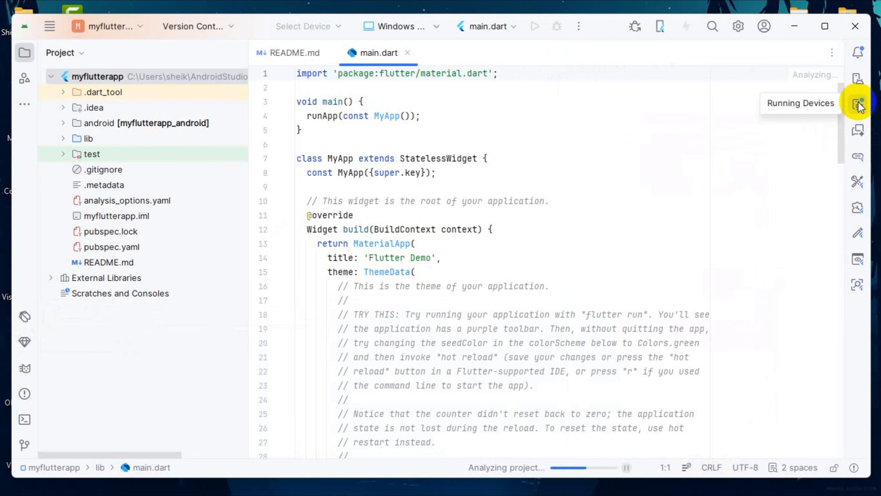
{"action": "left_click", "coordinate": [857, 105]}
{"action": "left_click", "coordinate": [858, 79]}
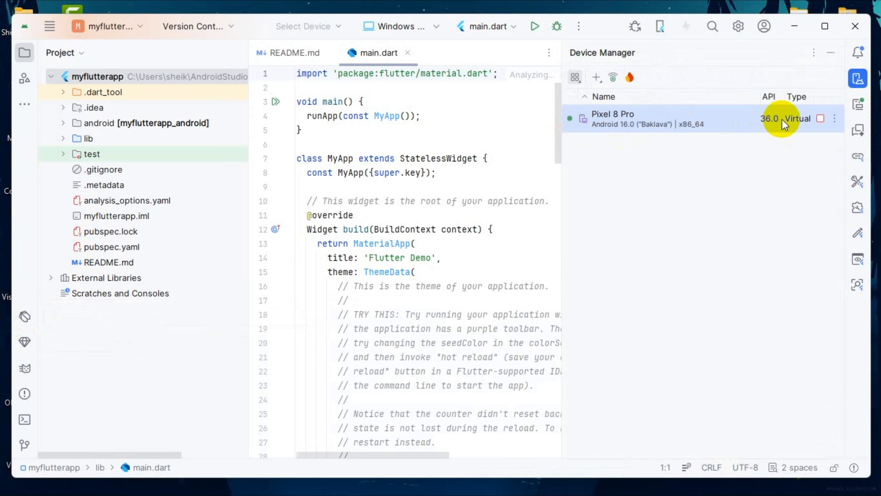
{"action": "left_click", "coordinate": [857, 104]}
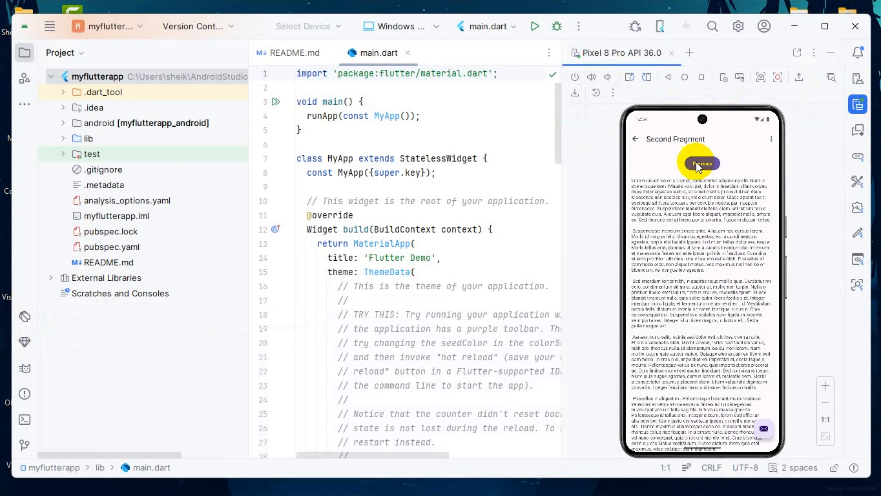
Step: Choose the Pixel 8 Pro emulator as the target device, run main.dart on it and raise the demo app's counter to 6
{"action": "left_click", "coordinate": [402, 27]}
{"action": "left_click", "coordinate": [402, 26]}
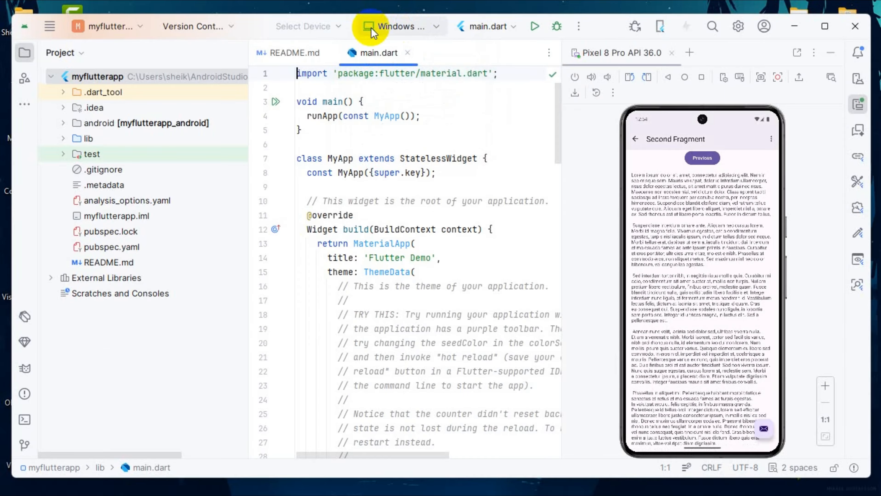
{"action": "left_click", "coordinate": [410, 24]}
{"action": "left_click", "coordinate": [413, 80]}
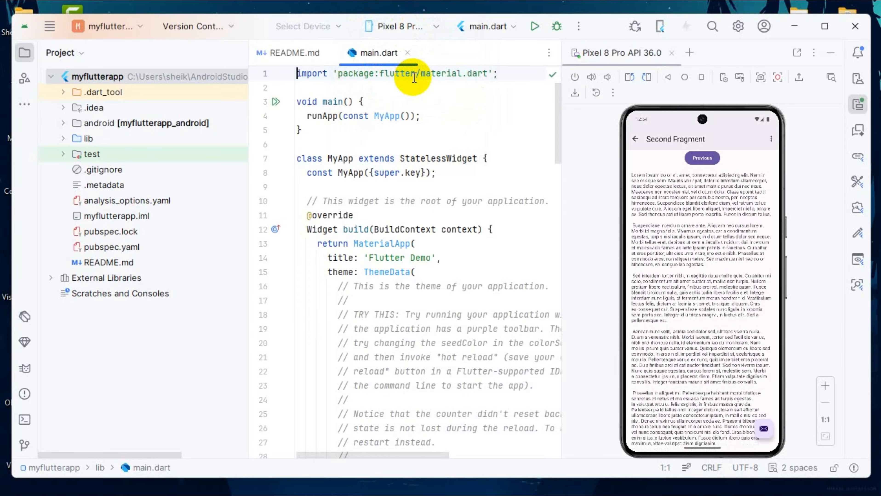
{"action": "left_click", "coordinate": [535, 26]}
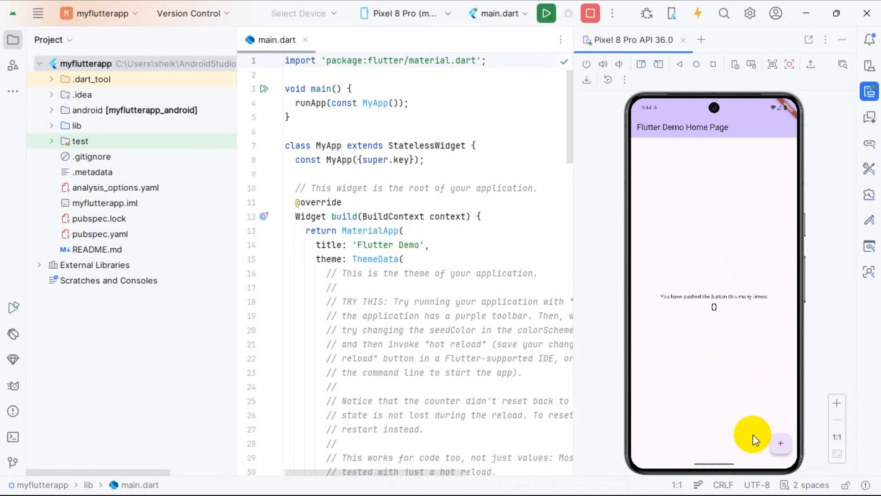
{"action": "left_click", "coordinate": [778, 452]}
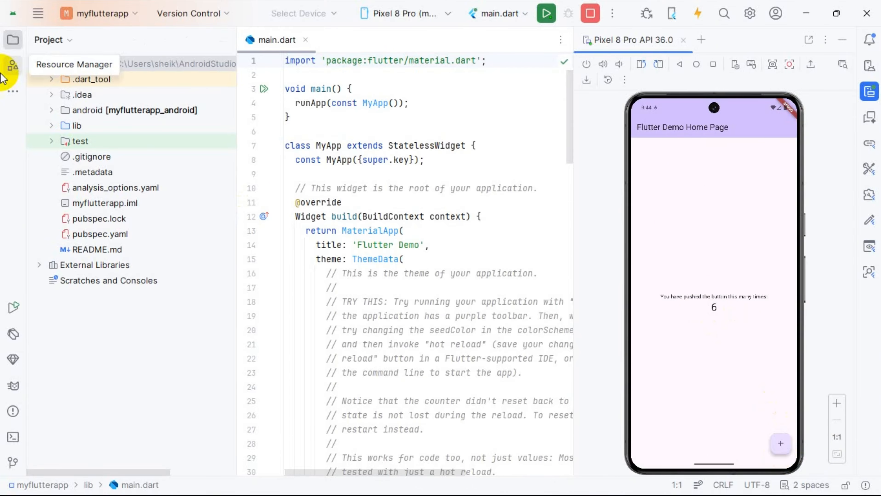
Step: Switch the project file tree to the Android view
{"action": "left_click", "coordinate": [67, 33]}
{"action": "left_click", "coordinate": [69, 205]}
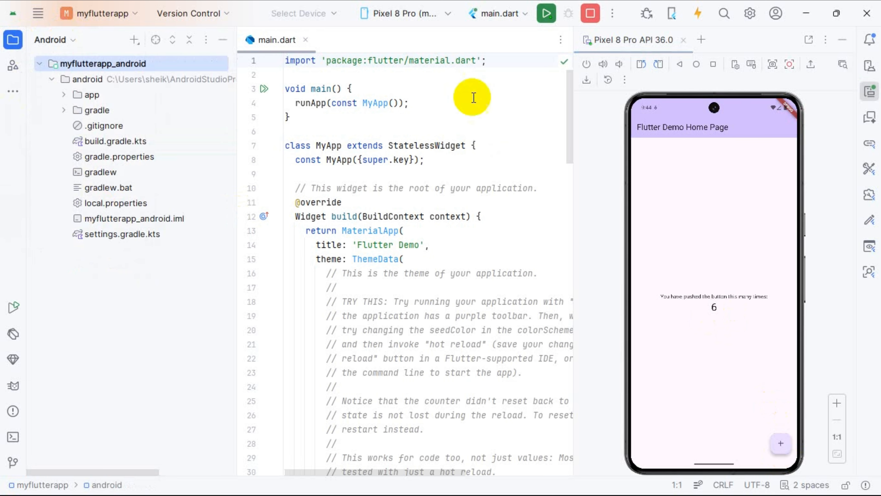
Step: Delete the block of explanatory comments above colorScheme inside ThemeData in main.dart
{"action": "left_click_drag", "start_coordinate": [425, 330], "coordinate": [284, 131]}
{"action": "left_click", "coordinate": [405, 270]}
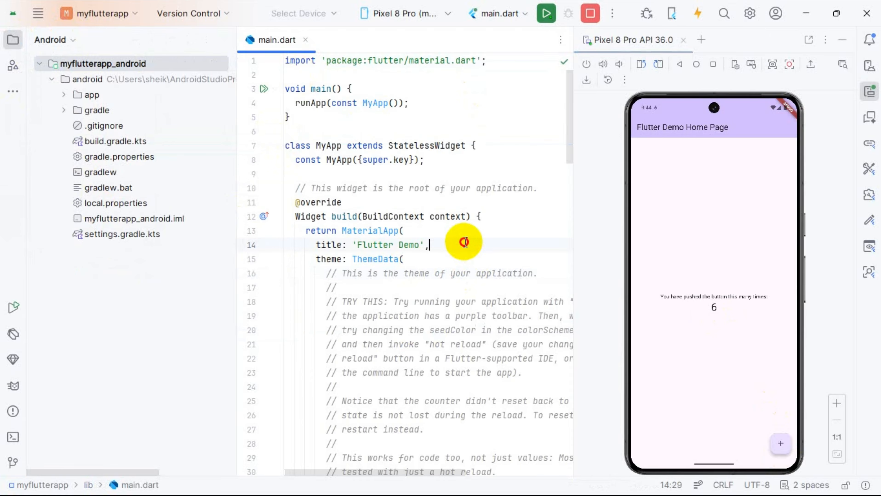
{"action": "left_click_drag", "start_coordinate": [464, 242], "coordinate": [500, 410]}
{"action": "left_click", "coordinate": [449, 314]}
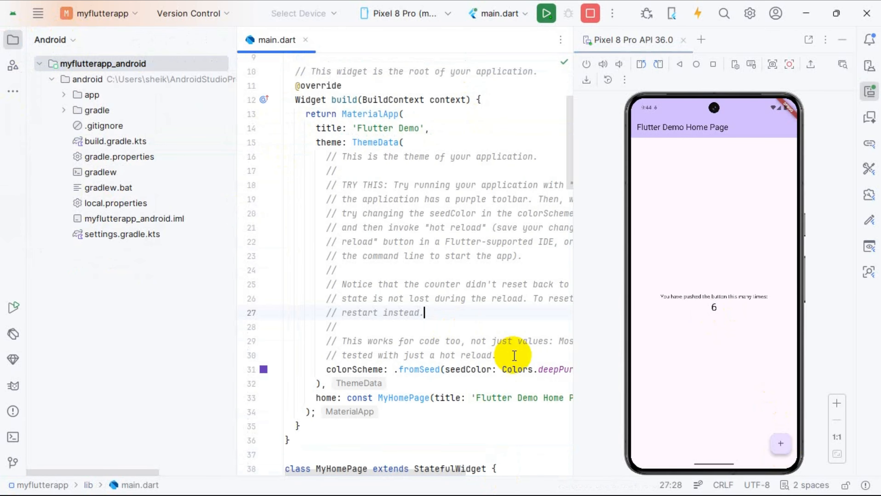
{"action": "left_click_drag", "start_coordinate": [514, 356], "coordinate": [222, 162]}
{"action": "key", "text": "BackSpace"}
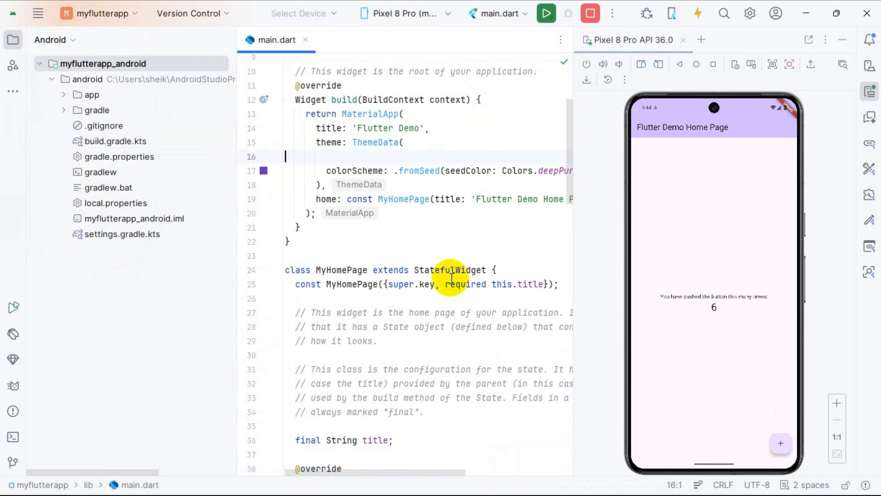
{"action": "scroll", "coordinate": [450, 278], "scroll_direction": "up", "scroll_amount": 3}
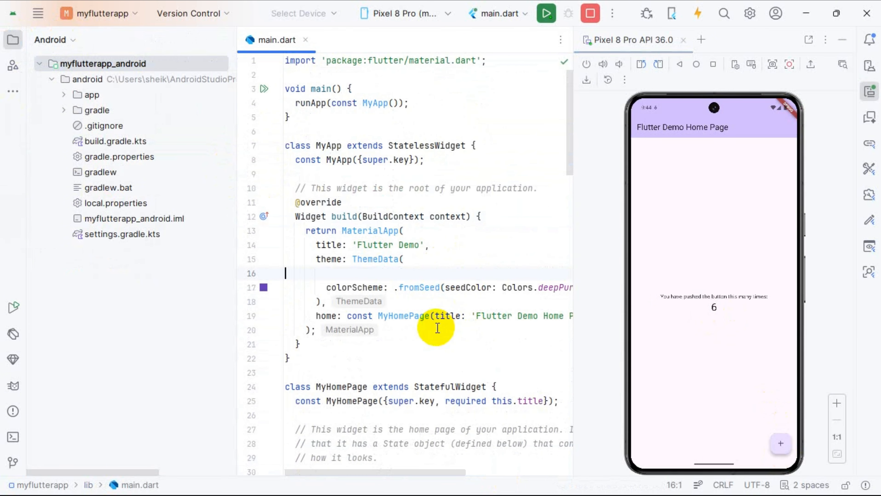
{"action": "left_click", "coordinate": [423, 261]}
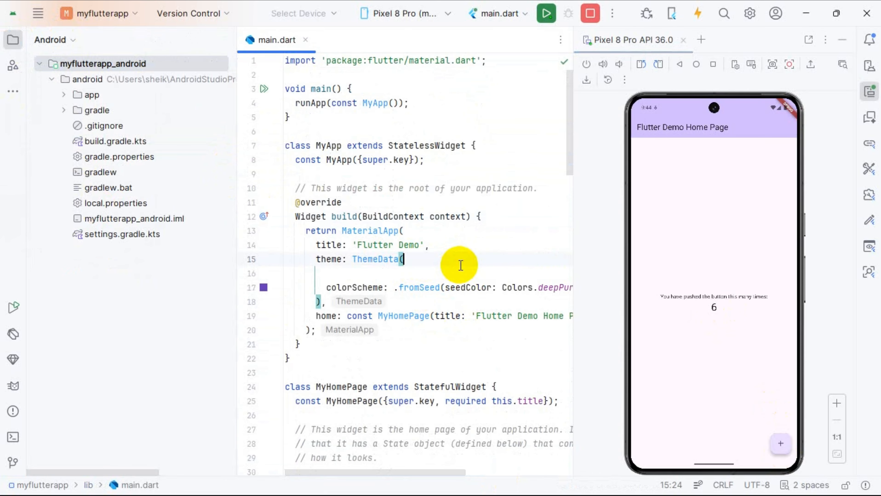